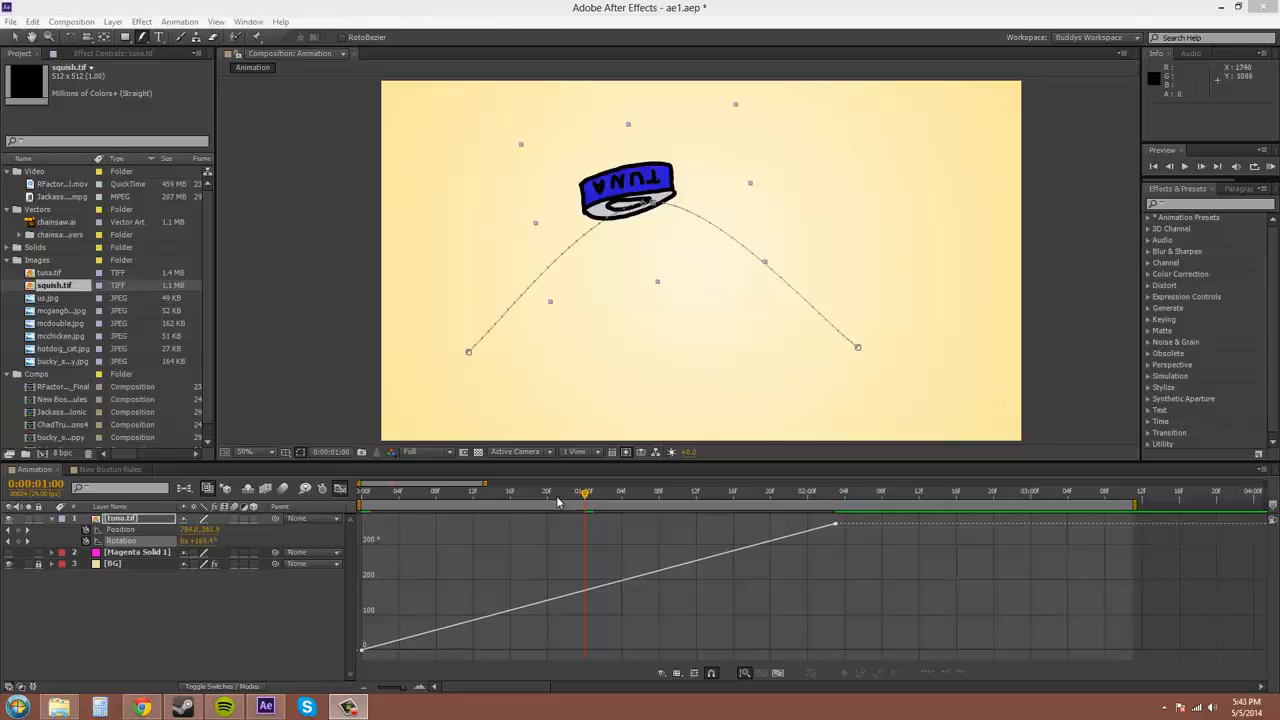
# Rewind the tuna to its first frame, preview the animation, and scrub along the arc
pyautogui.moveTo(583, 498); pyautogui.dragTo(838, 515)
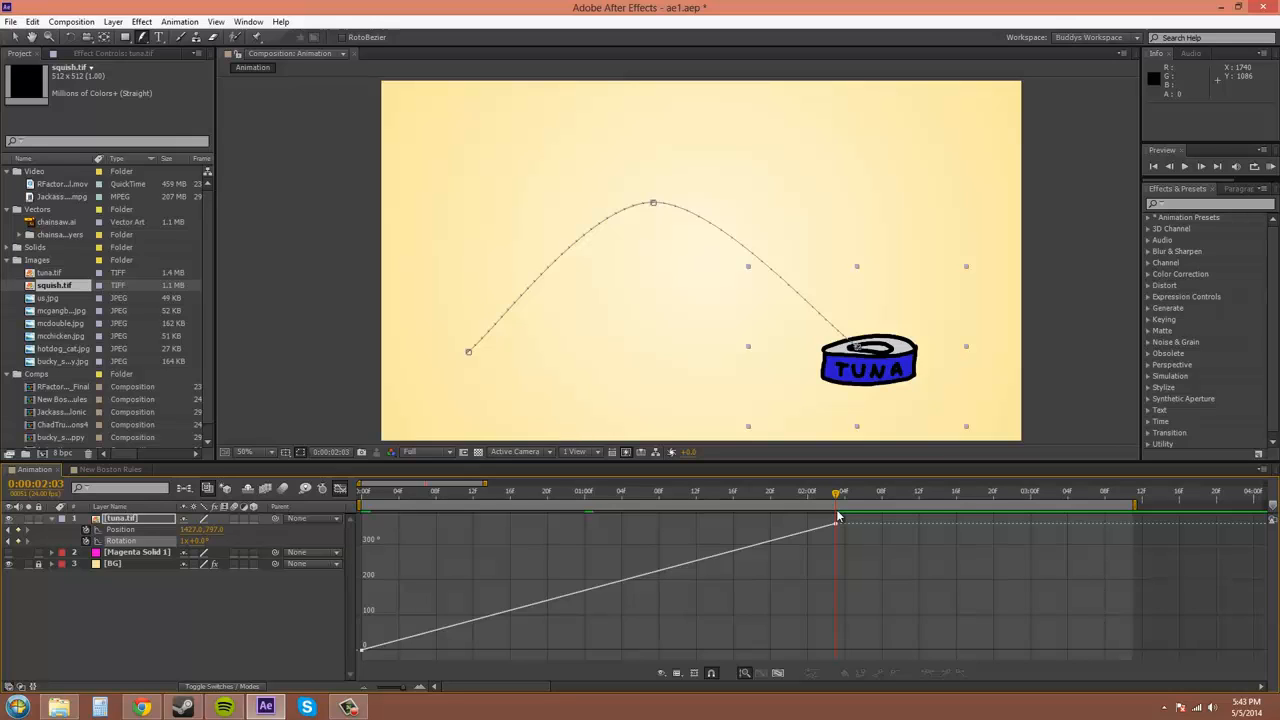
pyautogui.moveTo(836, 517); pyautogui.dragTo(362, 530)
pyautogui.click(1271, 166)
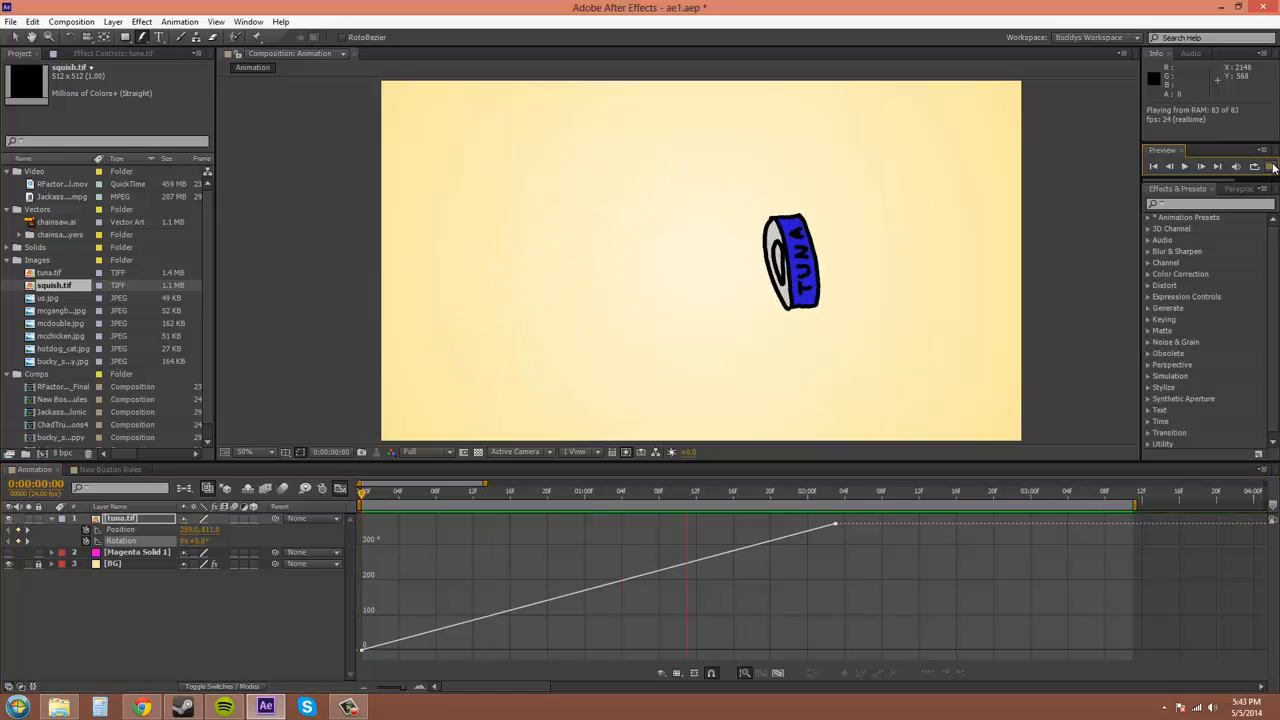
pyautogui.click(1273, 168)
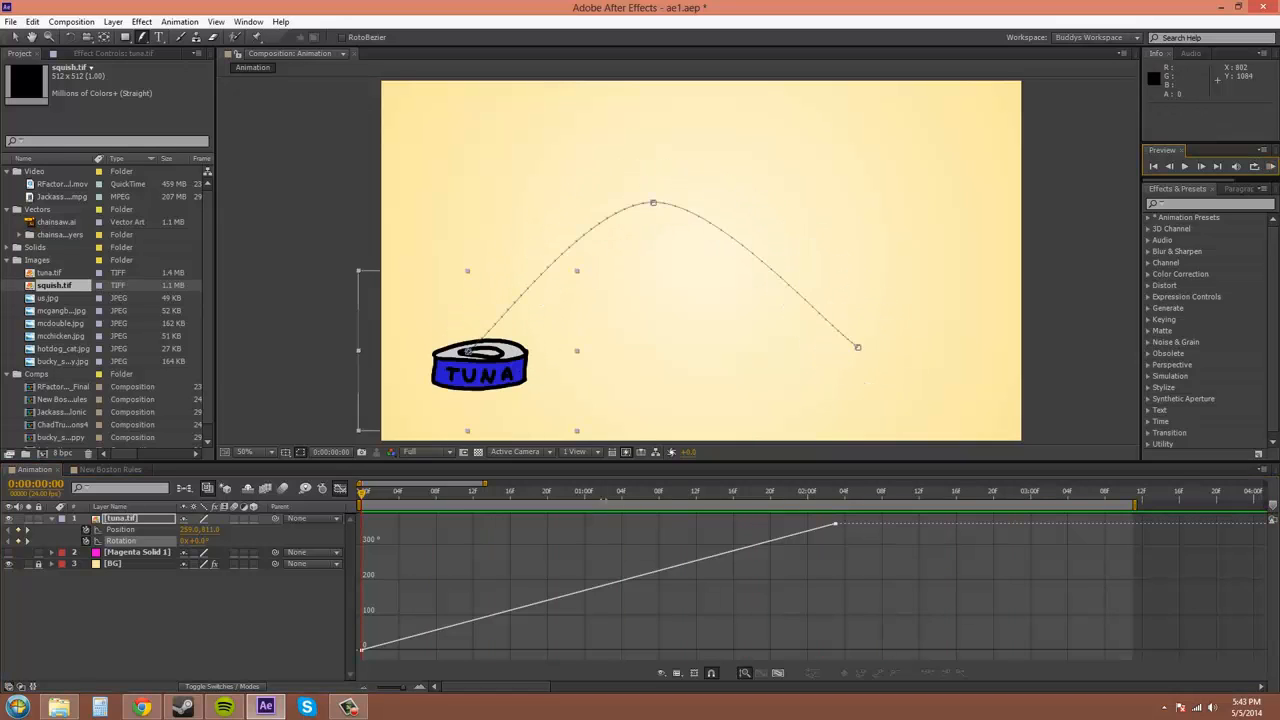
pyautogui.moveTo(362, 497); pyautogui.dragTo(332, 531)
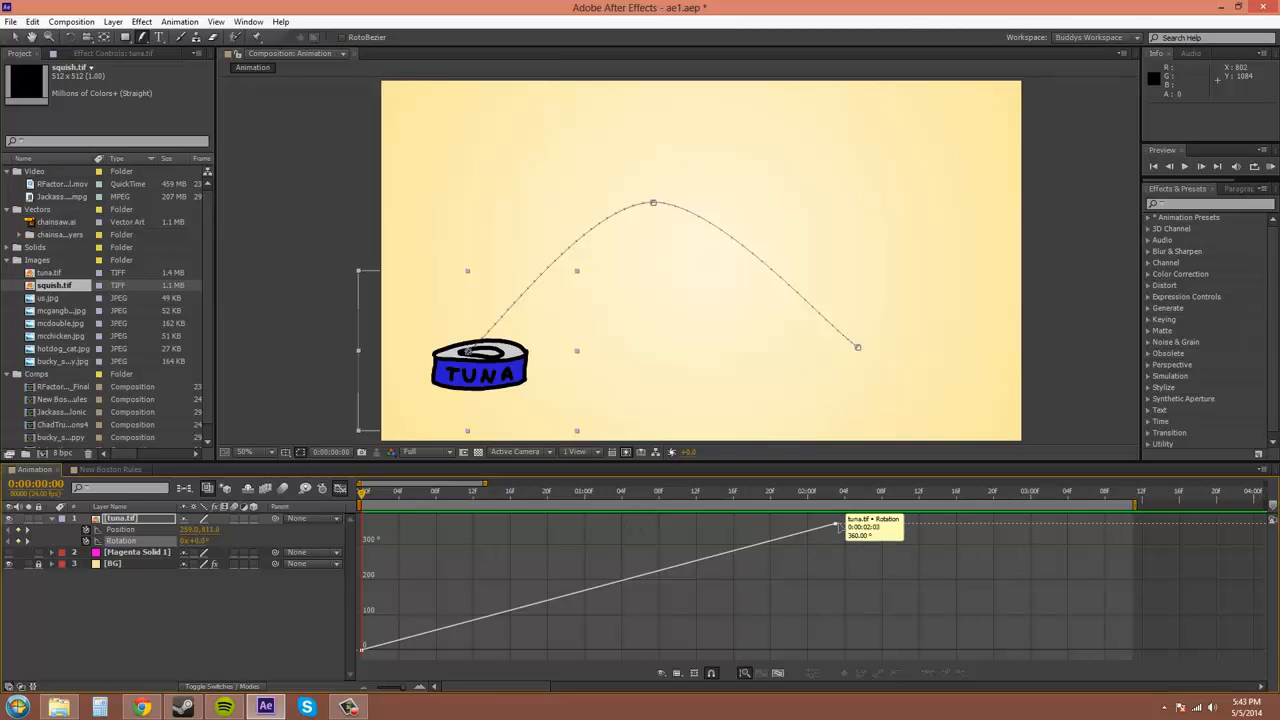
# Apply Easy Ease to both rotation keyframes and preview the eased spin
pyautogui.click(836, 525)
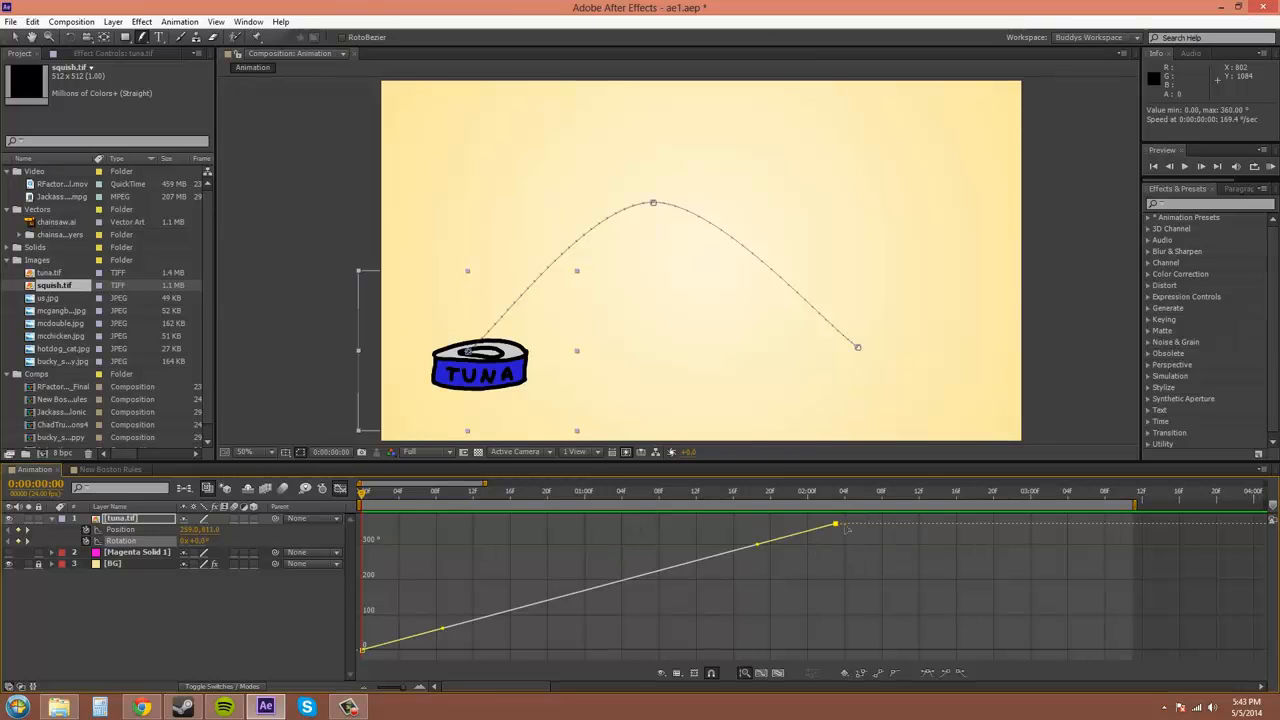
pyautogui.click(928, 675)
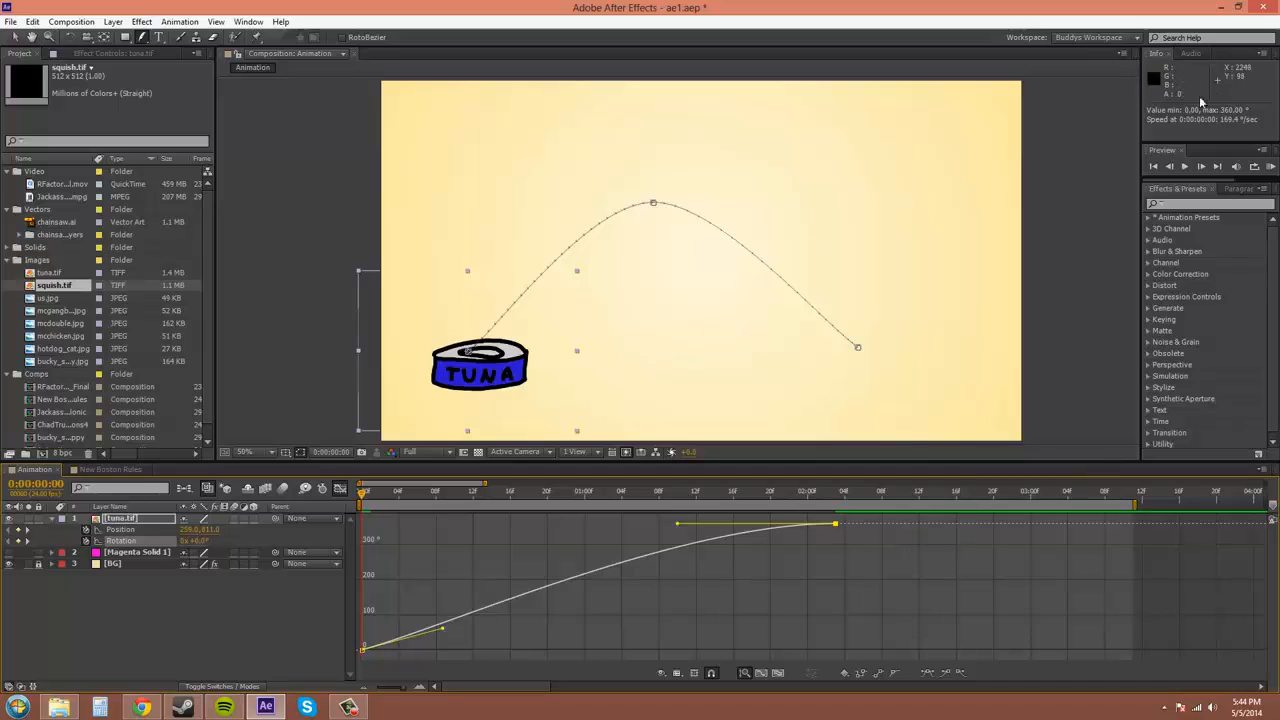
pyautogui.click(1268, 168)
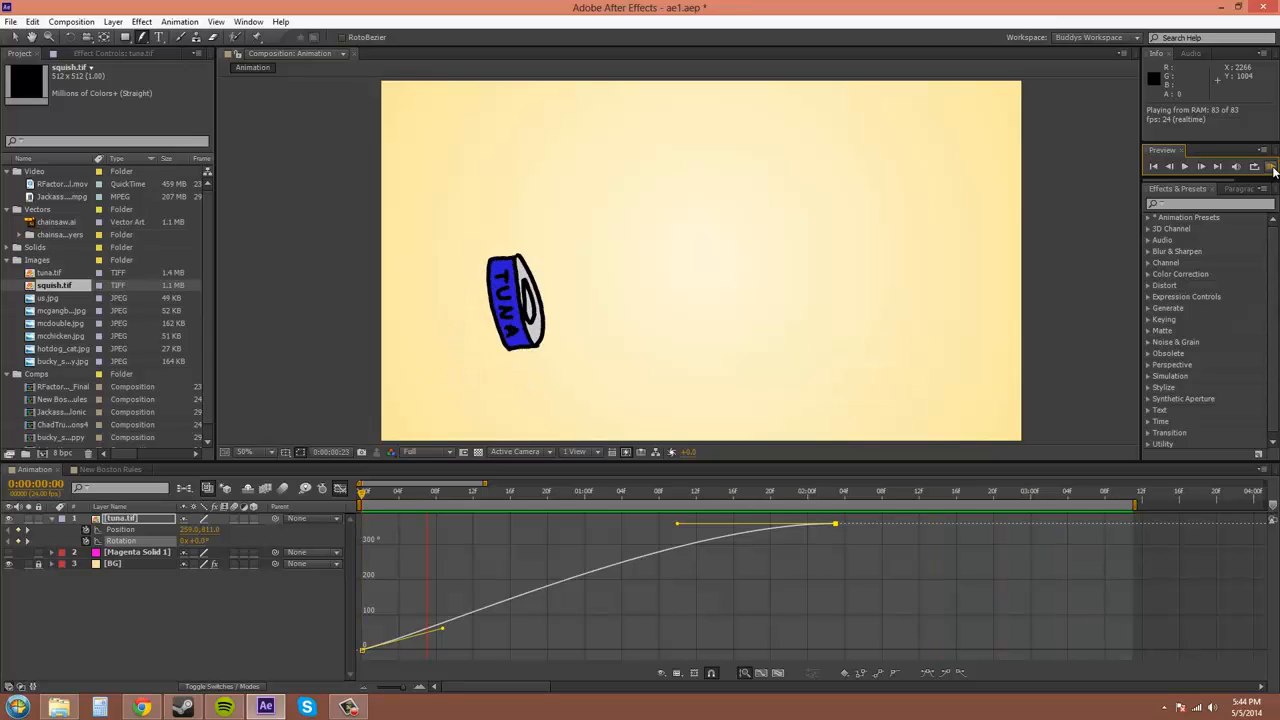
pyautogui.click(1273, 169)
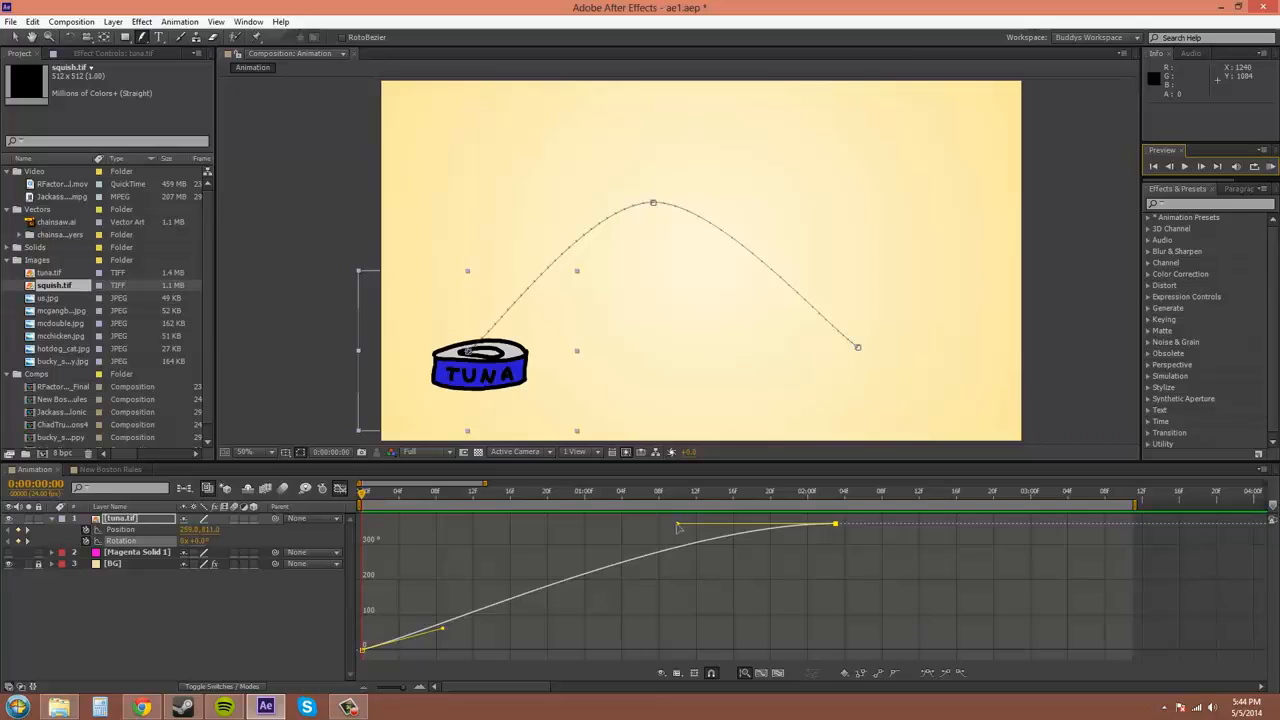
pyautogui.moveTo(677, 525)
pyautogui.mouseDown()
pyautogui.moveTo(685, 576)
pyautogui.moveTo(681, 508)
pyautogui.moveTo(681, 520)
pyautogui.mouseUp()
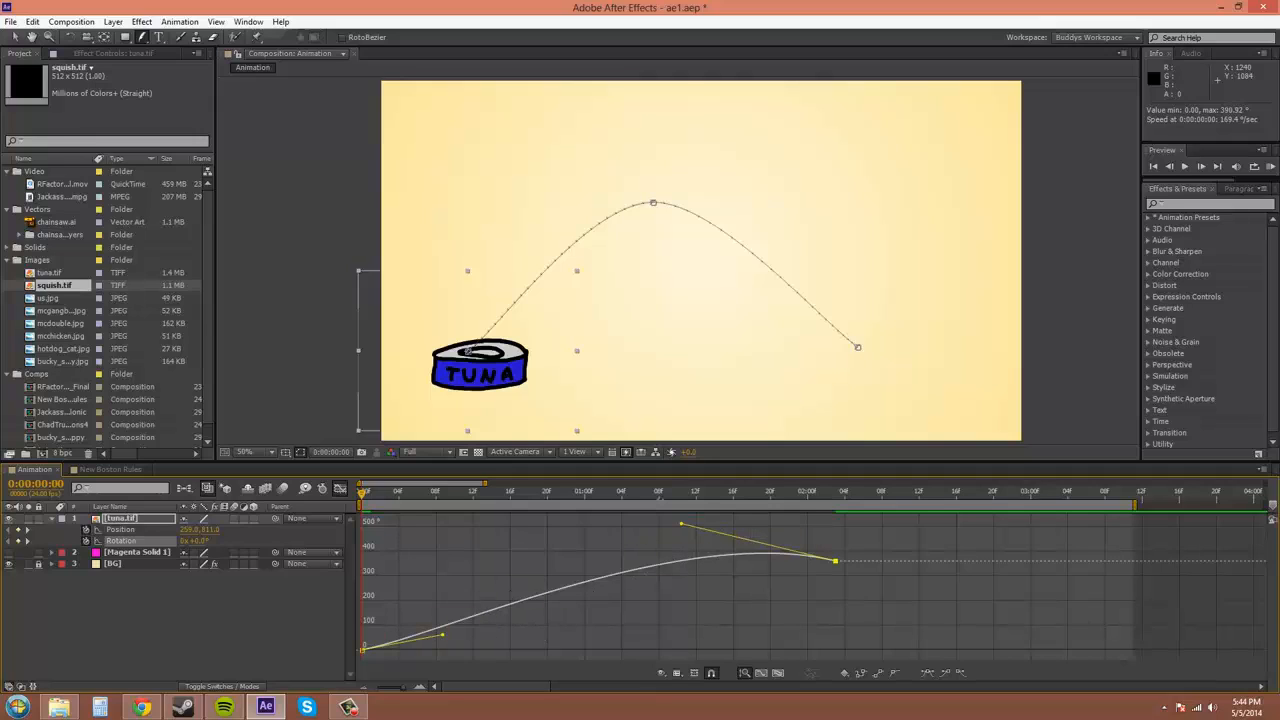
pyautogui.hotkey('ctrl', 'z')
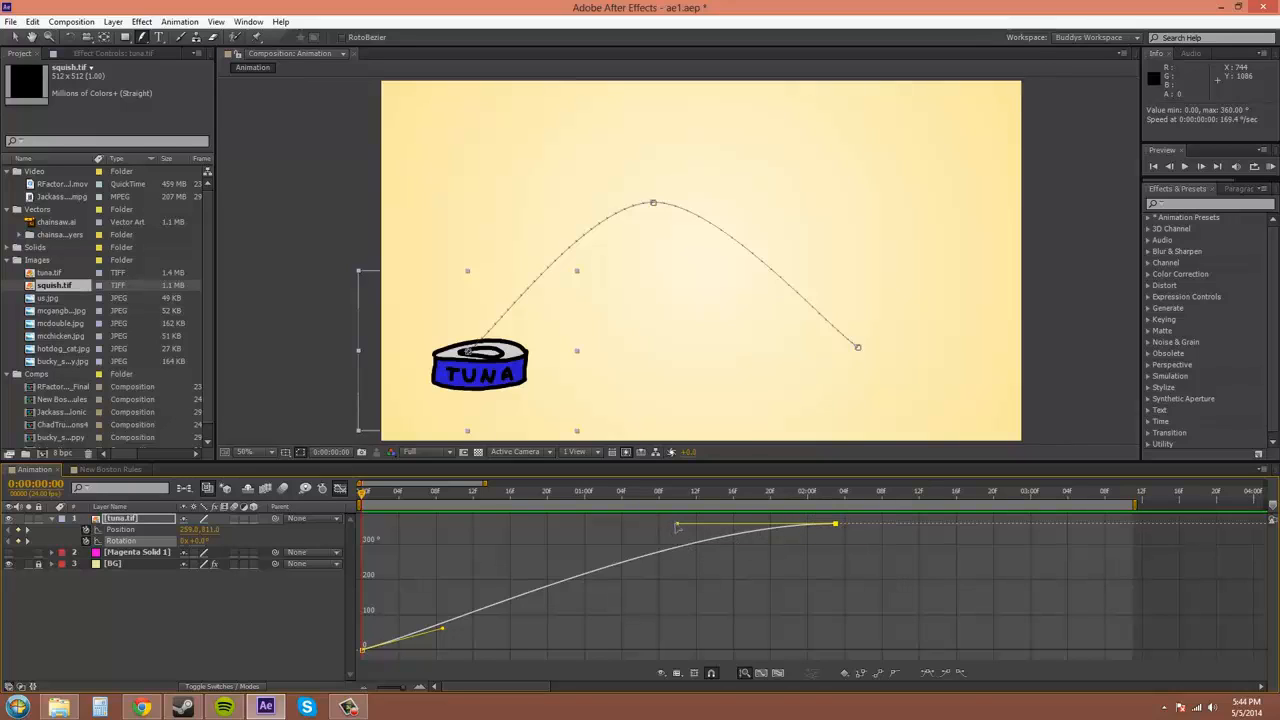
pyautogui.moveTo(676, 525); pyautogui.dragTo(738, 598)
# Pull down the final 360° keyframe's handle, preview twice, then make that keyframe linear
pyautogui.moveTo(393, 647); pyautogui.dragTo(442, 630)
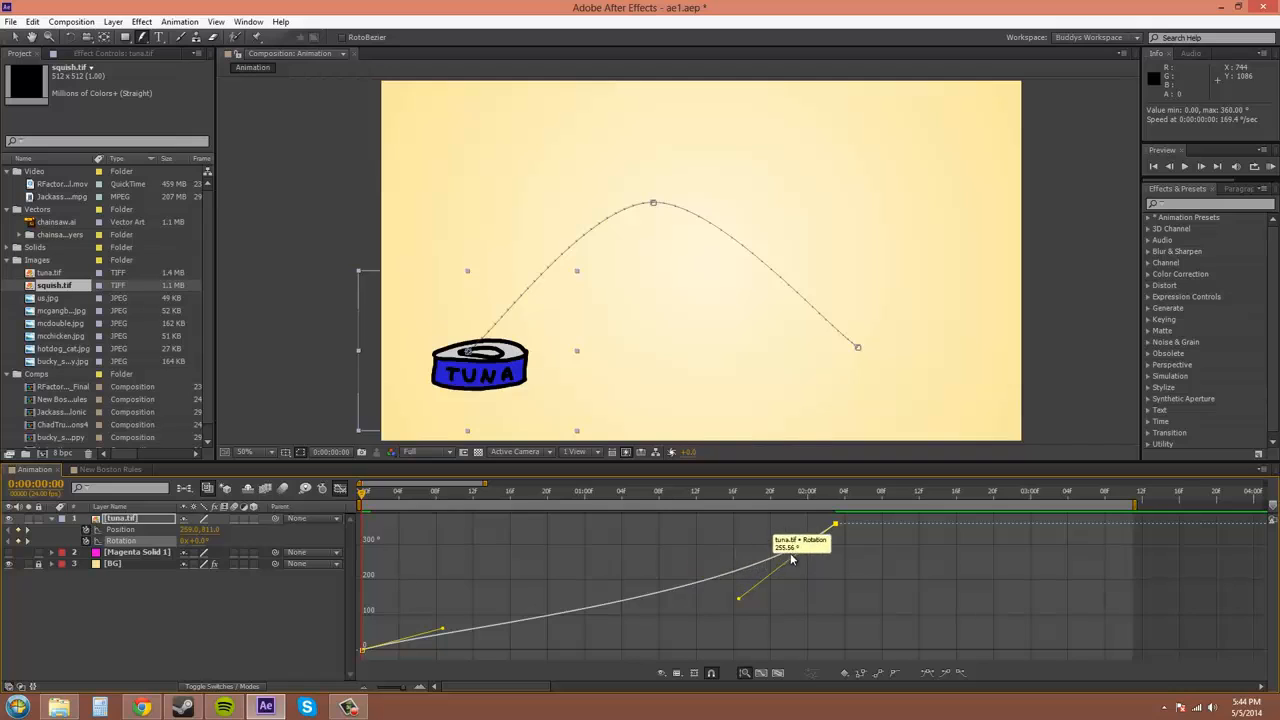
pyautogui.click(1271, 166)
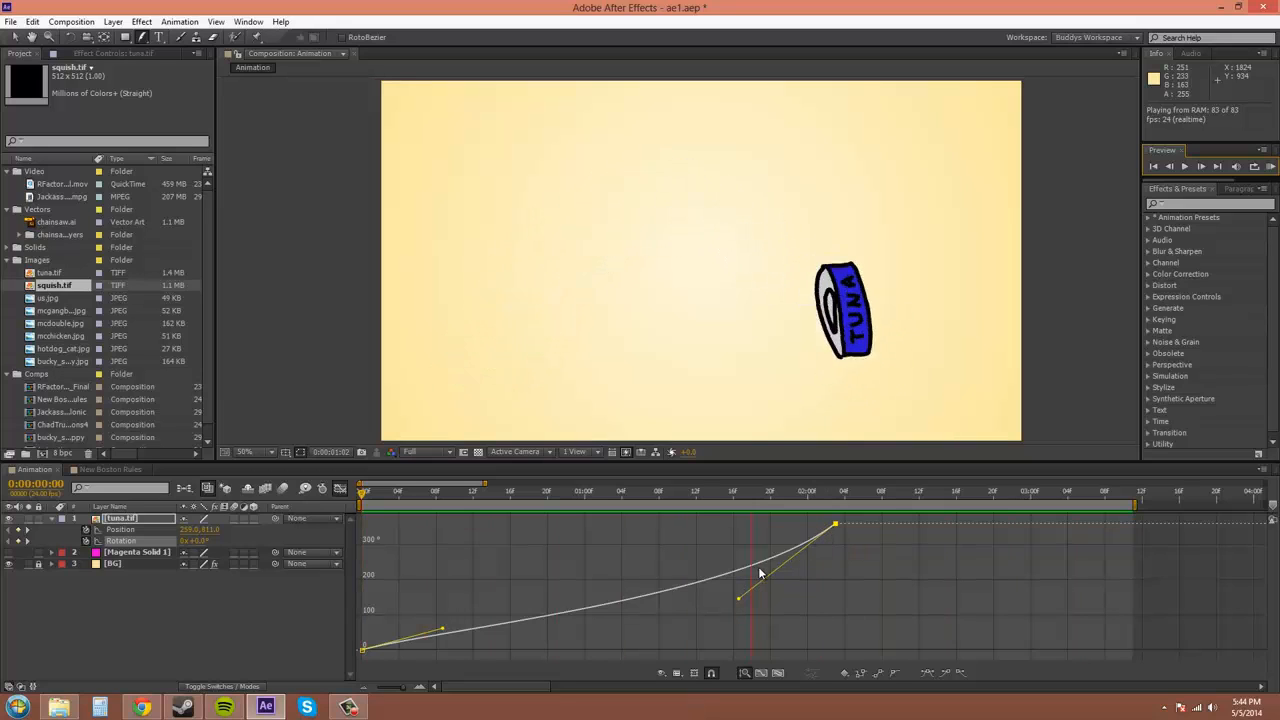
pyautogui.click(1271, 166)
pyautogui.click(1271, 166)
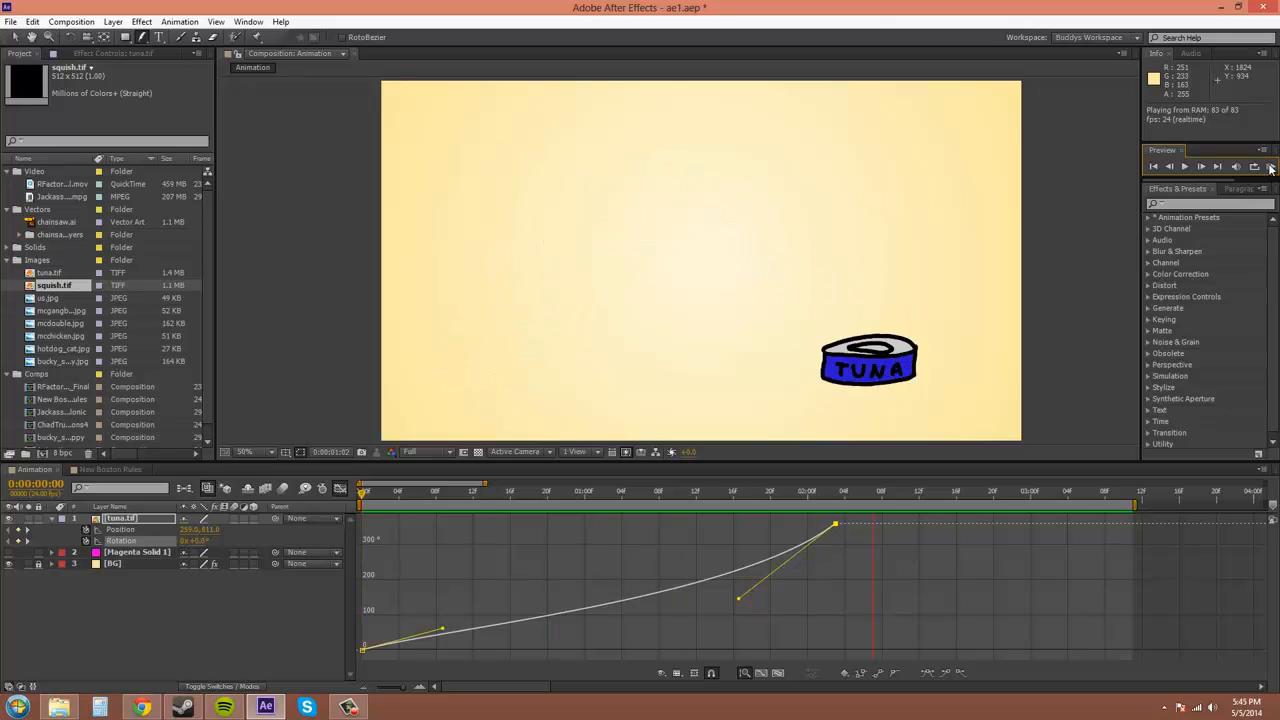
pyautogui.click(1271, 166)
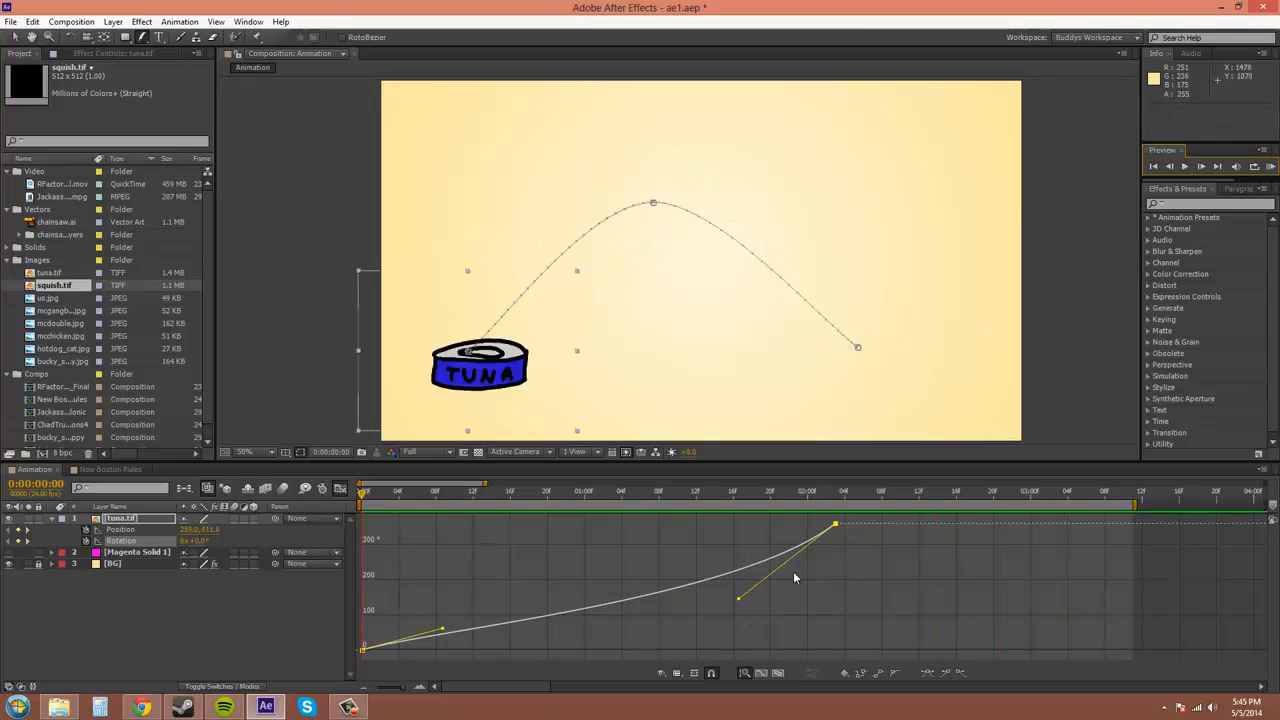
pyautogui.moveTo(836, 526)
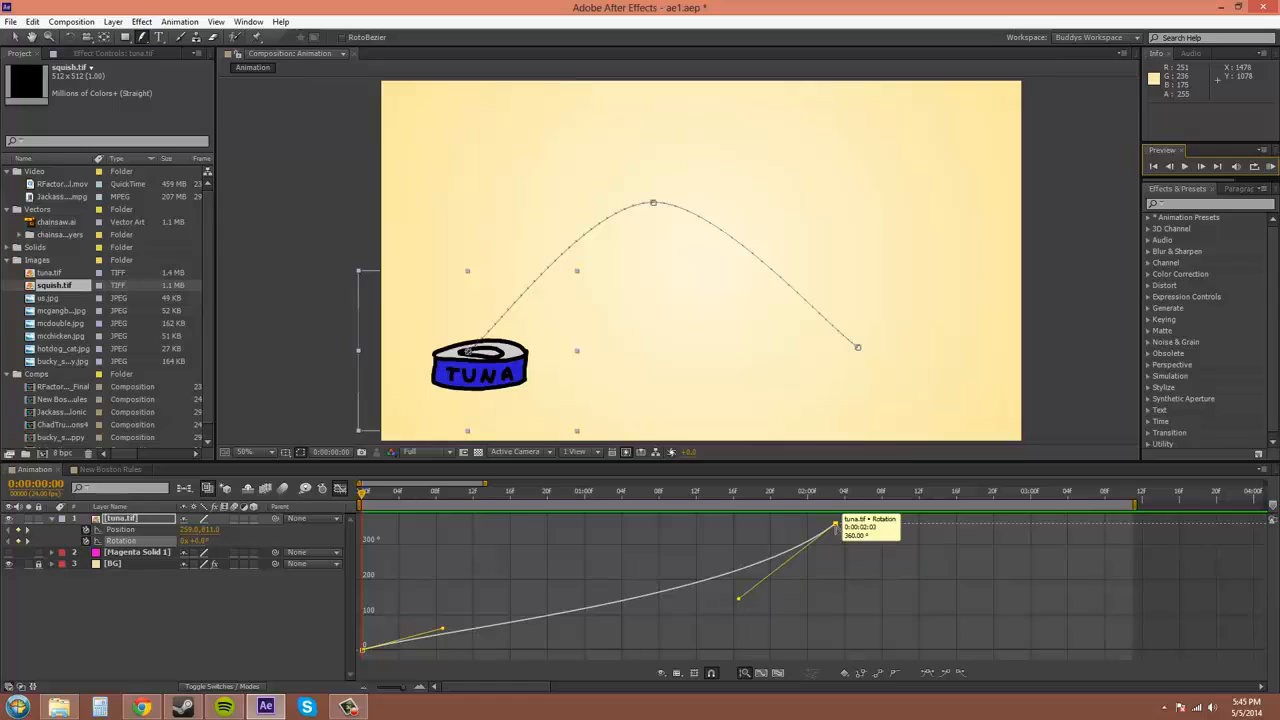
pyautogui.click(836, 525)
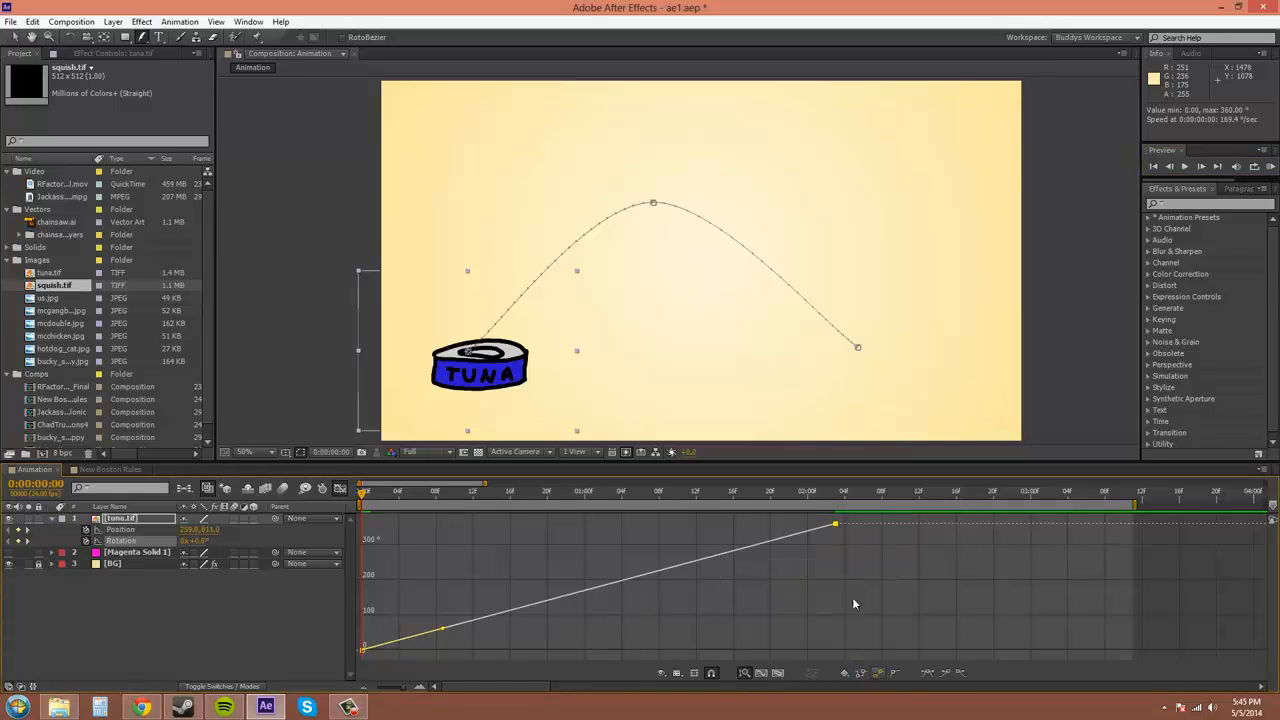
pyautogui.click(844, 571)
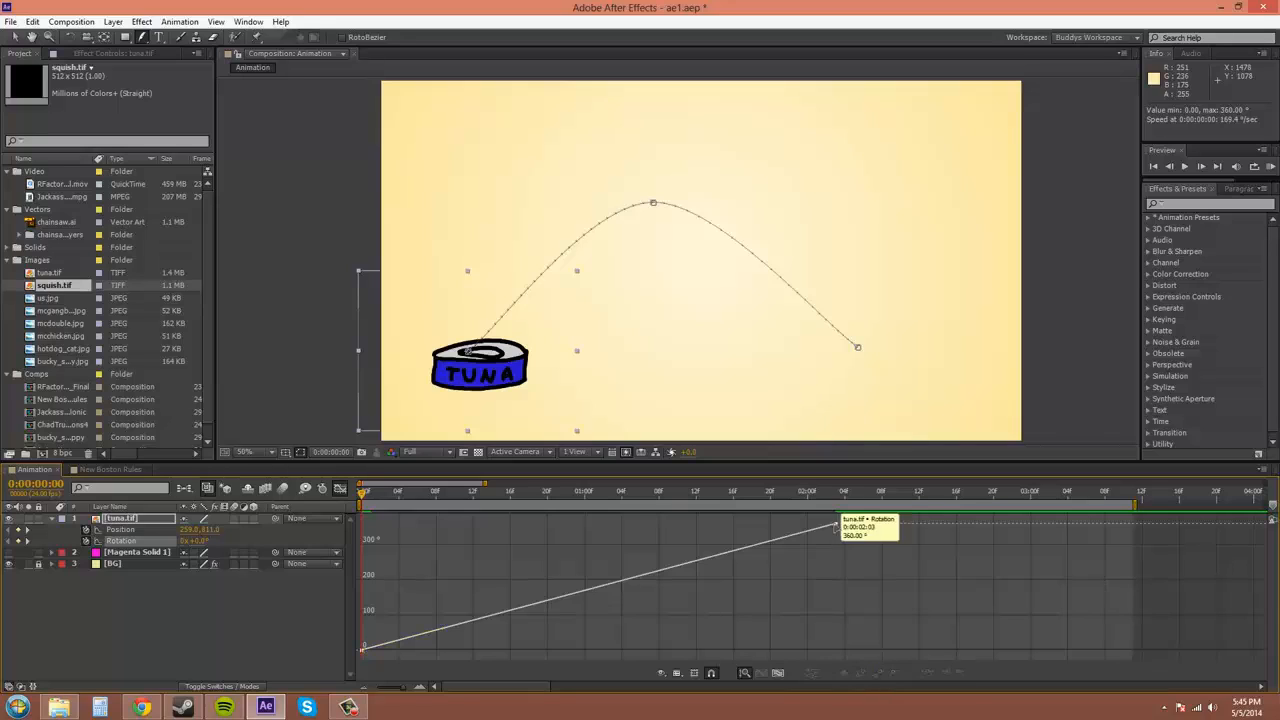
pyautogui.click(834, 525)
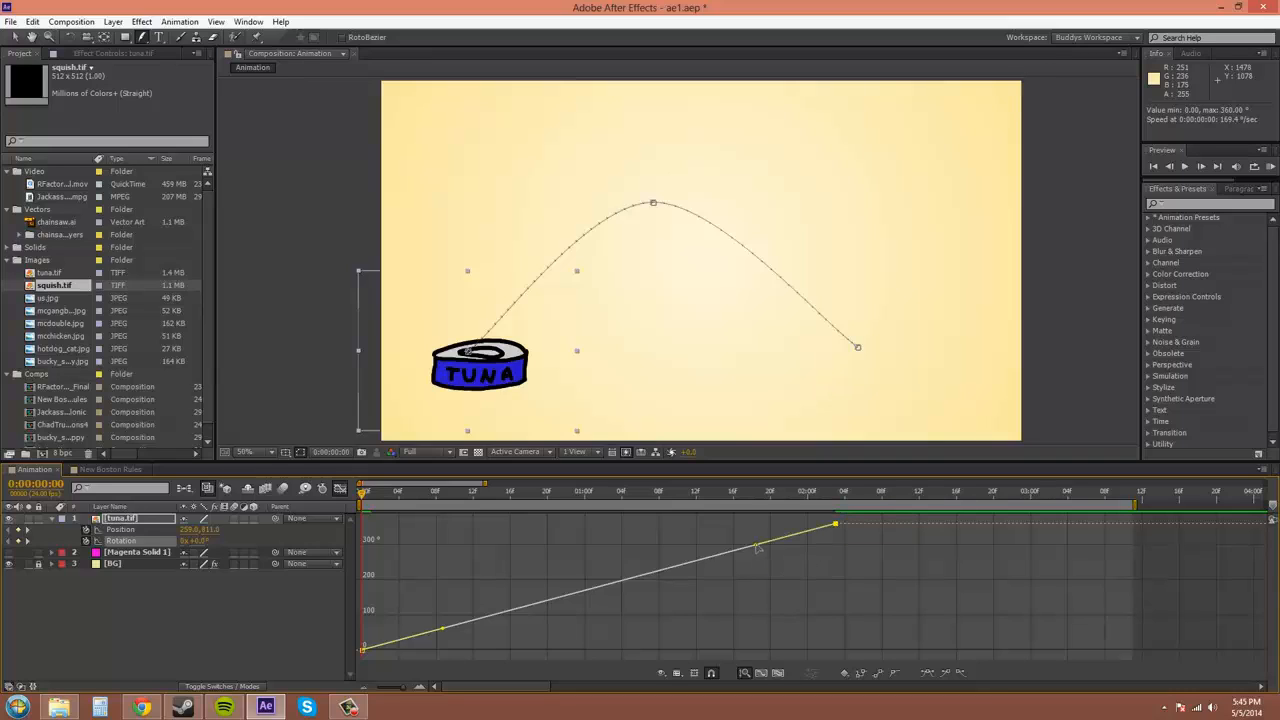
pyautogui.moveTo(758, 546)
pyautogui.mouseDown()
pyautogui.moveTo(771, 563)
pyautogui.moveTo(758, 537)
pyautogui.mouseUp()
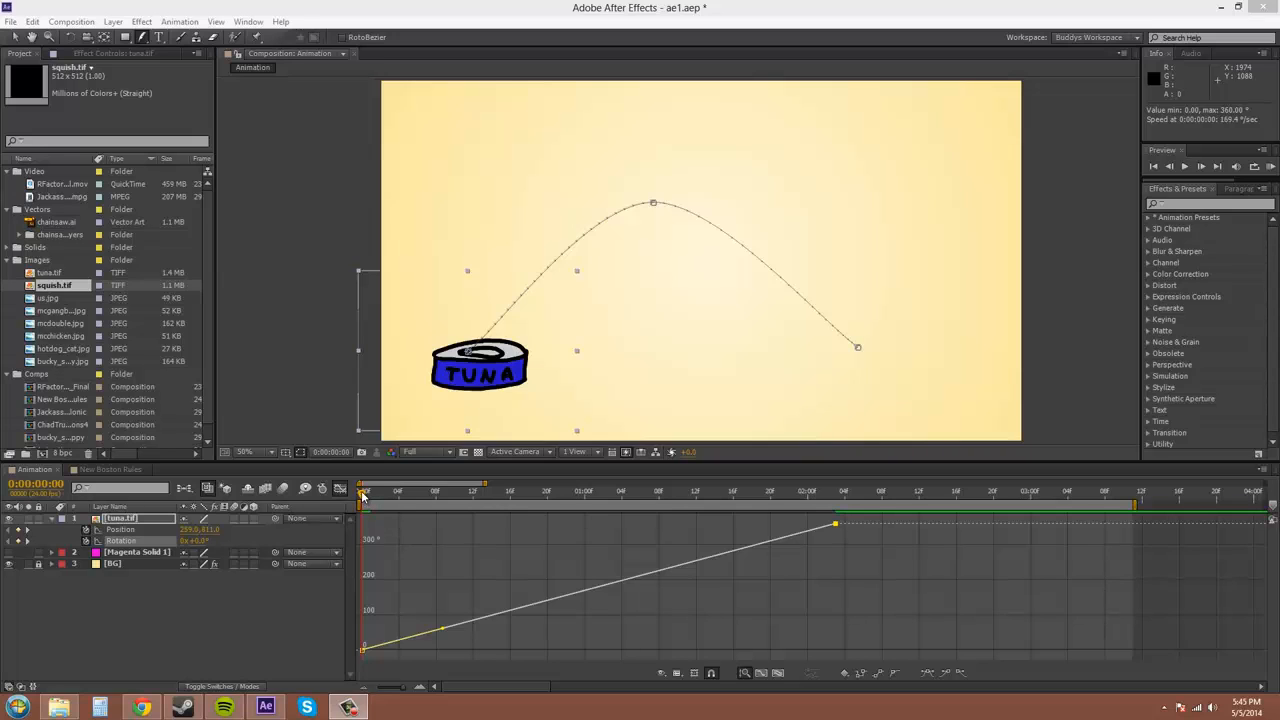
pyautogui.moveTo(363, 496); pyautogui.dragTo(595, 508)
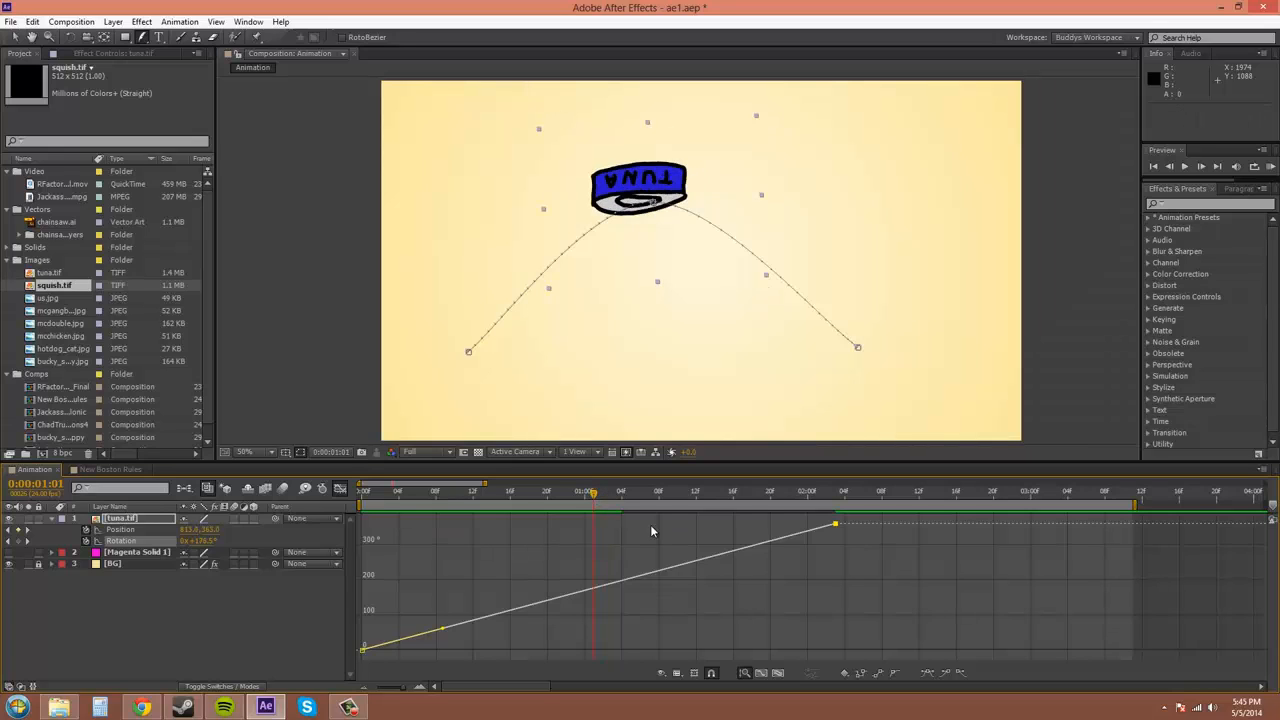
# Add a rotation keyframe at 0:00:01:01 and bend its Bezier handles so the spin dips mid-air
pyautogui.click(21, 542)
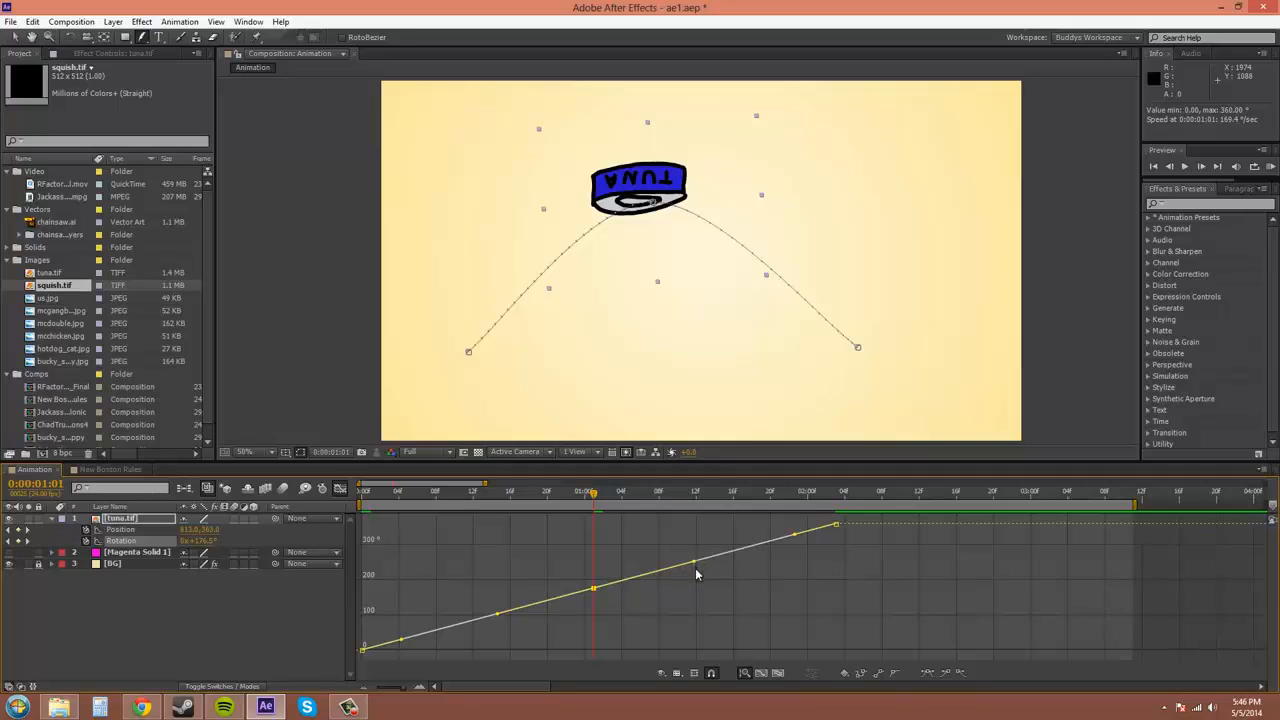
pyautogui.moveTo(695, 564); pyautogui.dragTo(660, 558)
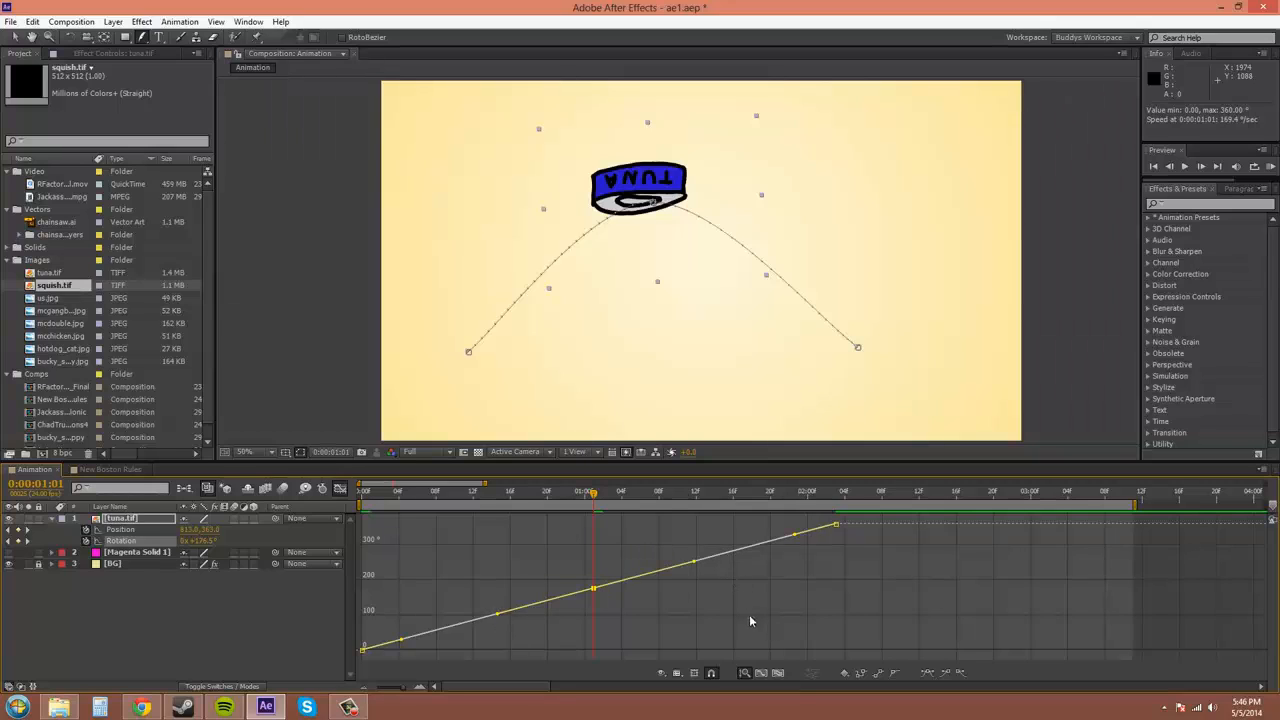
pyautogui.moveTo(695, 562); pyautogui.dragTo(699, 623)
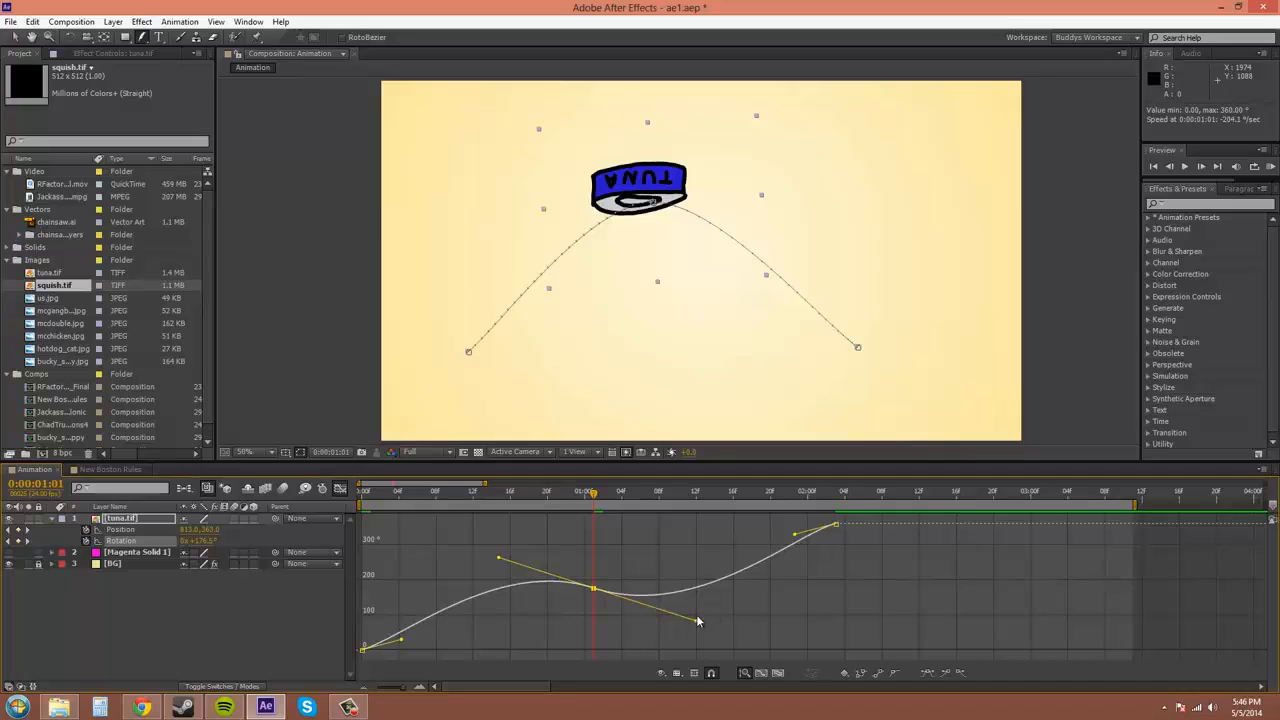
pyautogui.moveTo(698, 621)
pyautogui.mouseDown()
pyautogui.moveTo(689, 566)
pyautogui.moveTo(666, 534)
pyautogui.moveTo(697, 571)
pyautogui.moveTo(679, 619)
pyautogui.mouseUp()
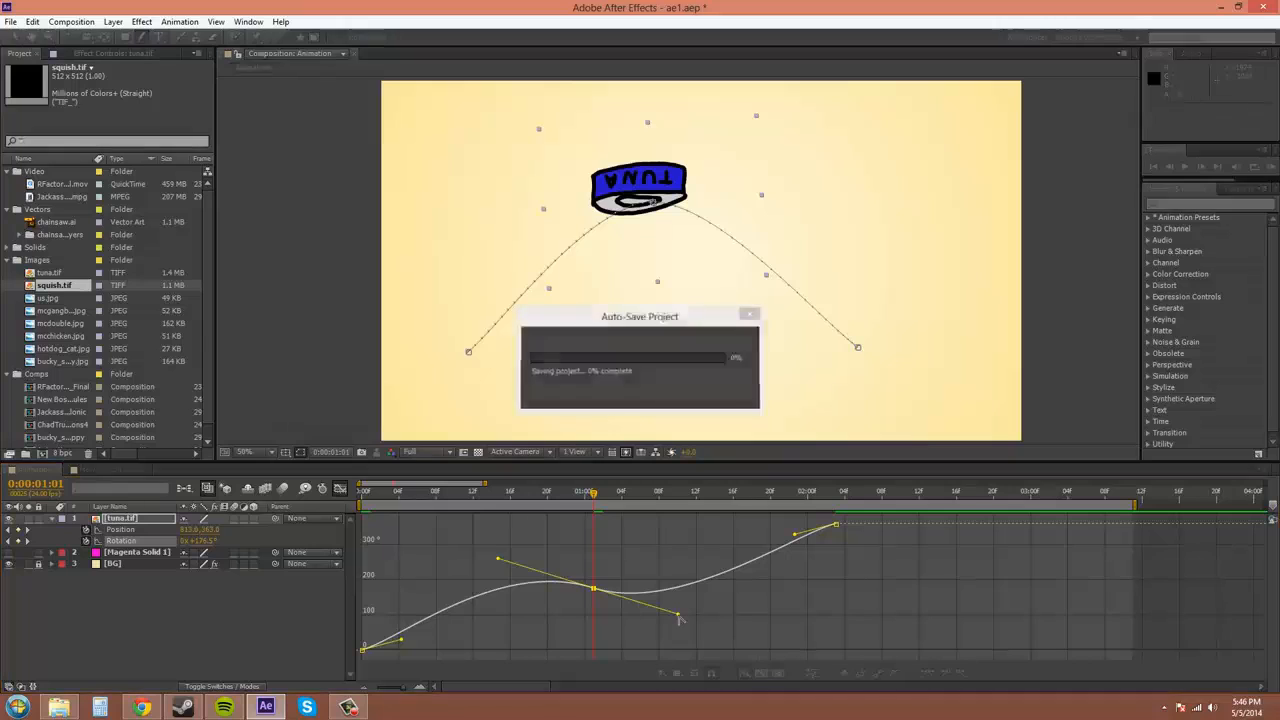
# Adjust the middle keyframe's handles, then undo the dip so rotation ramps steadily to 360°
pyautogui.moveTo(678, 618)
pyautogui.mouseDown()
pyautogui.moveTo(654, 634)
pyautogui.moveTo(612, 620)
pyautogui.moveTo(612, 606)
pyautogui.moveTo(647, 570)
pyautogui.moveTo(676, 589)
pyautogui.moveTo(629, 636)
pyautogui.moveTo(647, 636)
pyautogui.moveTo(631, 610)
pyautogui.moveTo(668, 620)
pyautogui.mouseUp()
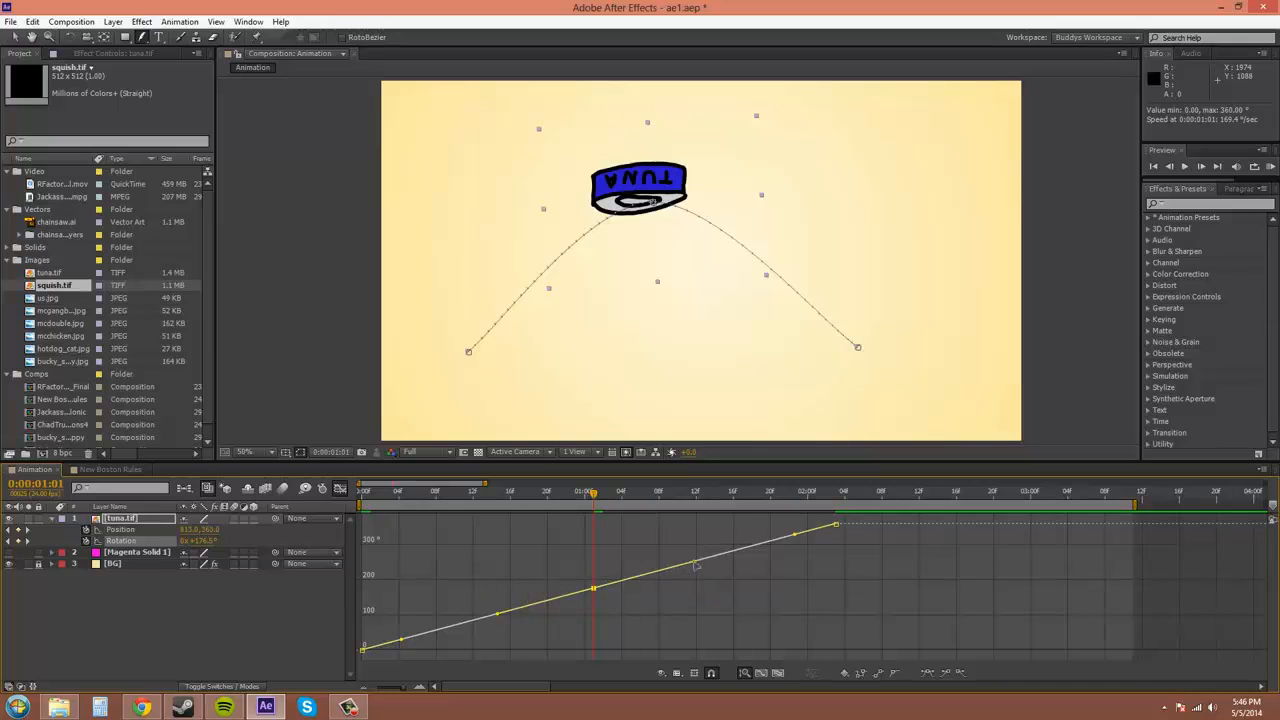
pyautogui.moveTo(695, 563); pyautogui.dragTo(678, 543)
pyautogui.hotkey('ctrl', 'z')
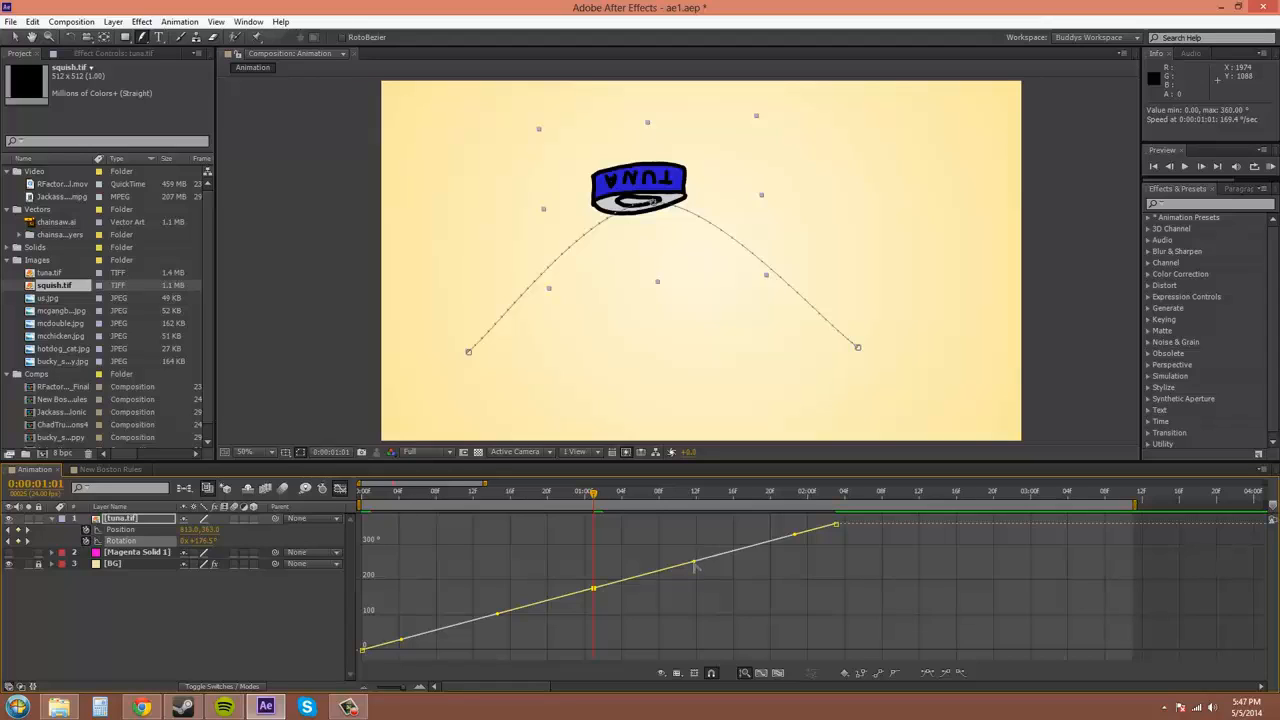
pyautogui.moveTo(696, 566); pyautogui.dragTo(682, 615)
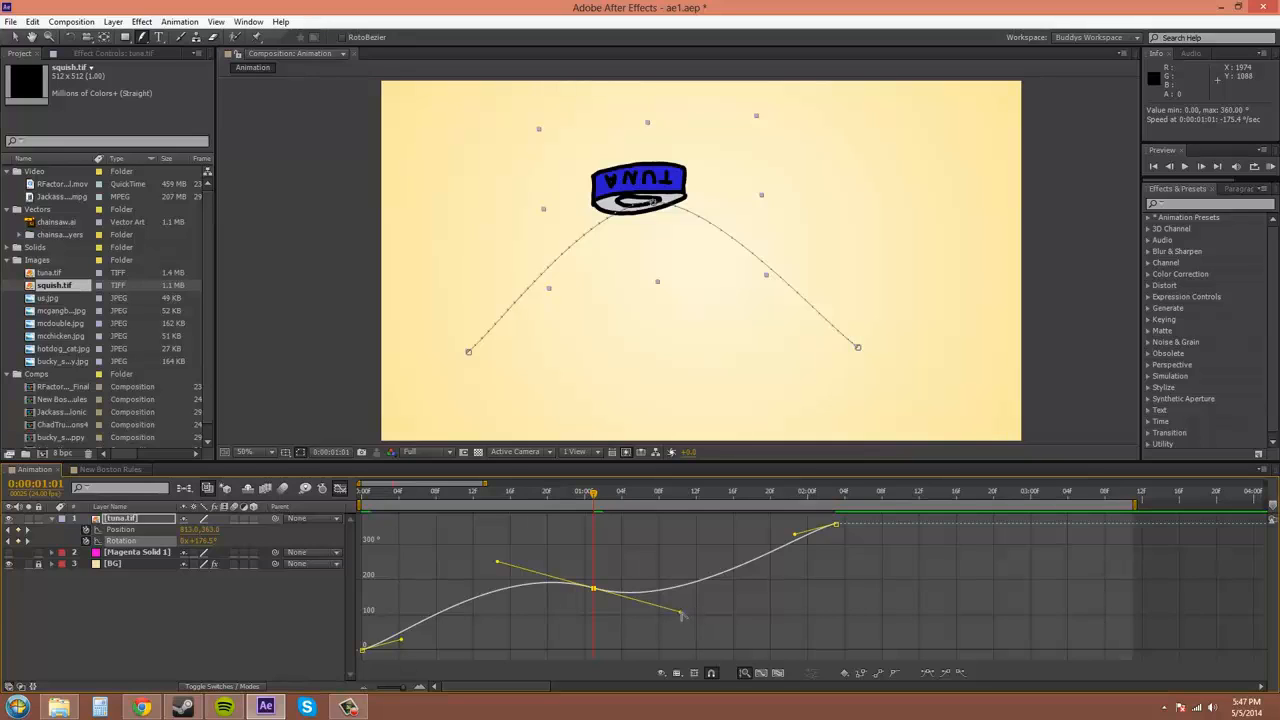
pyautogui.moveTo(681, 613)
pyautogui.mouseDown()
pyautogui.moveTo(637, 636)
pyautogui.moveTo(671, 581)
pyautogui.moveTo(643, 646)
pyautogui.moveTo(676, 575)
pyautogui.moveTo(656, 523)
pyautogui.moveTo(680, 612)
pyautogui.mouseUp()
pyautogui.moveTo(682, 616); pyautogui.dragTo(666, 545)
pyautogui.moveTo(589, 596)
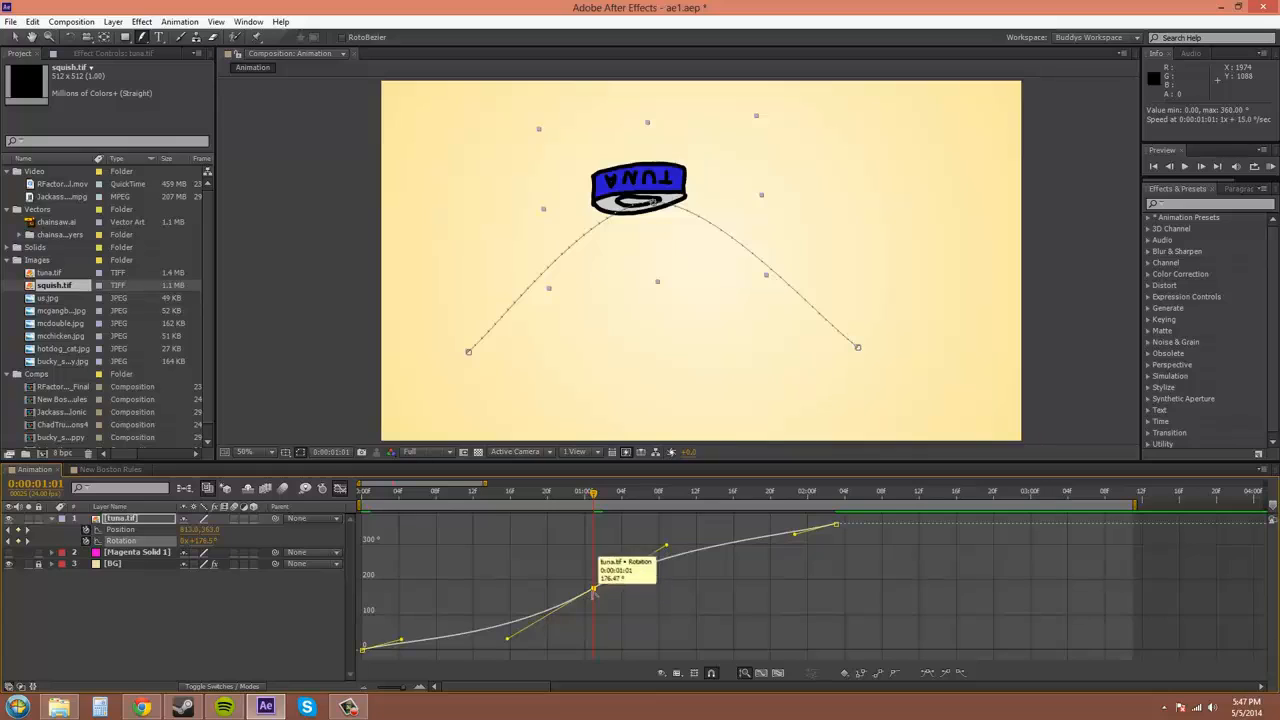
pyautogui.keyDown('ctrl'); pyautogui.click(592, 589); pyautogui.keyUp('ctrl')
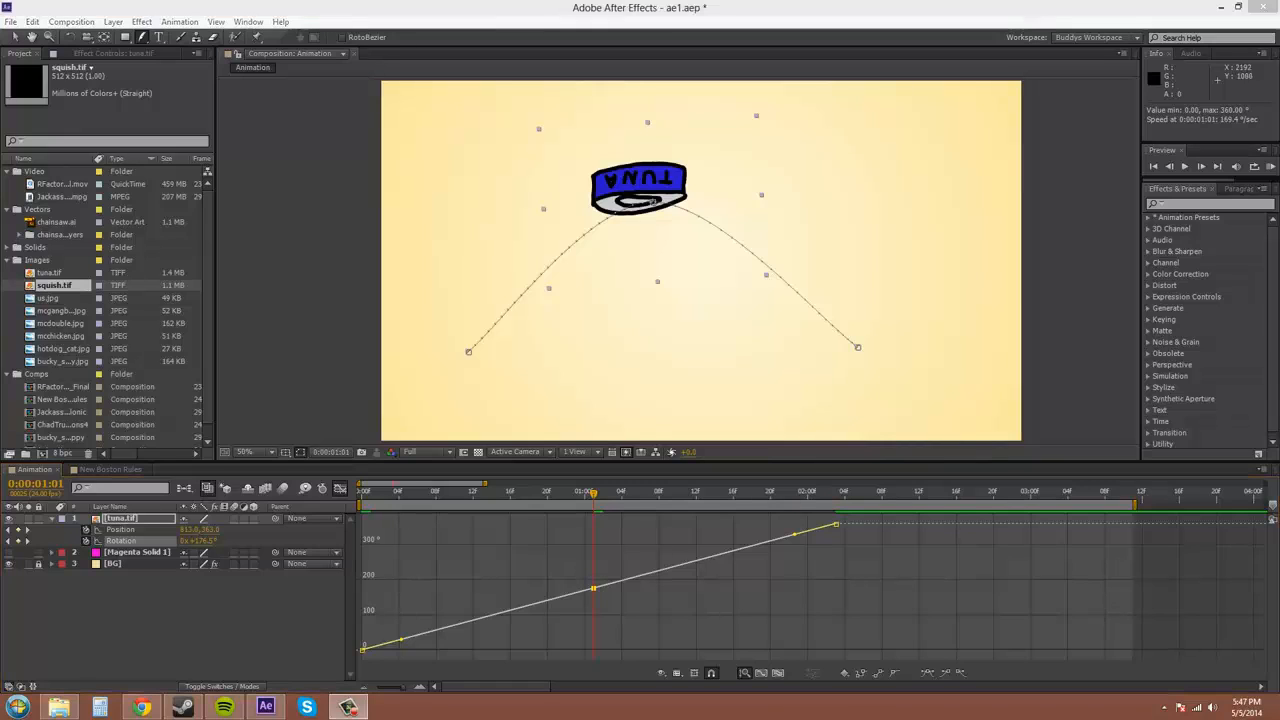
pyautogui.click(978, 598)
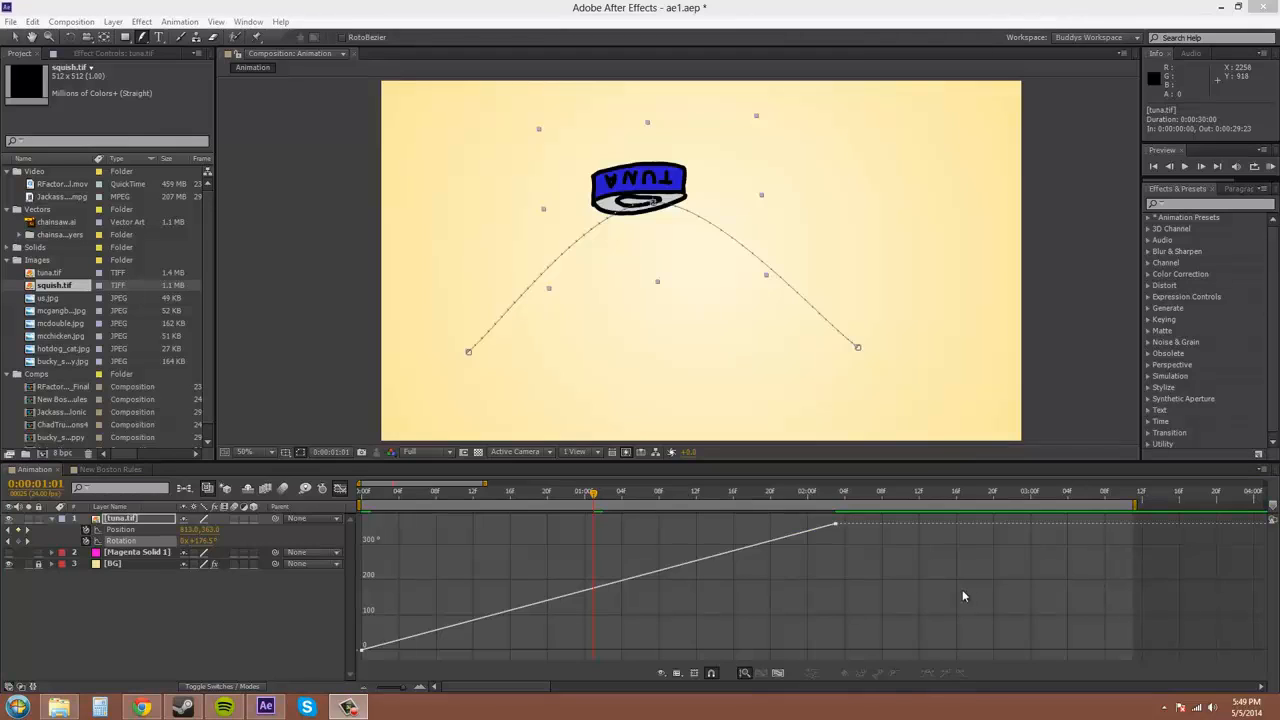
pyautogui.moveTo(836, 525)
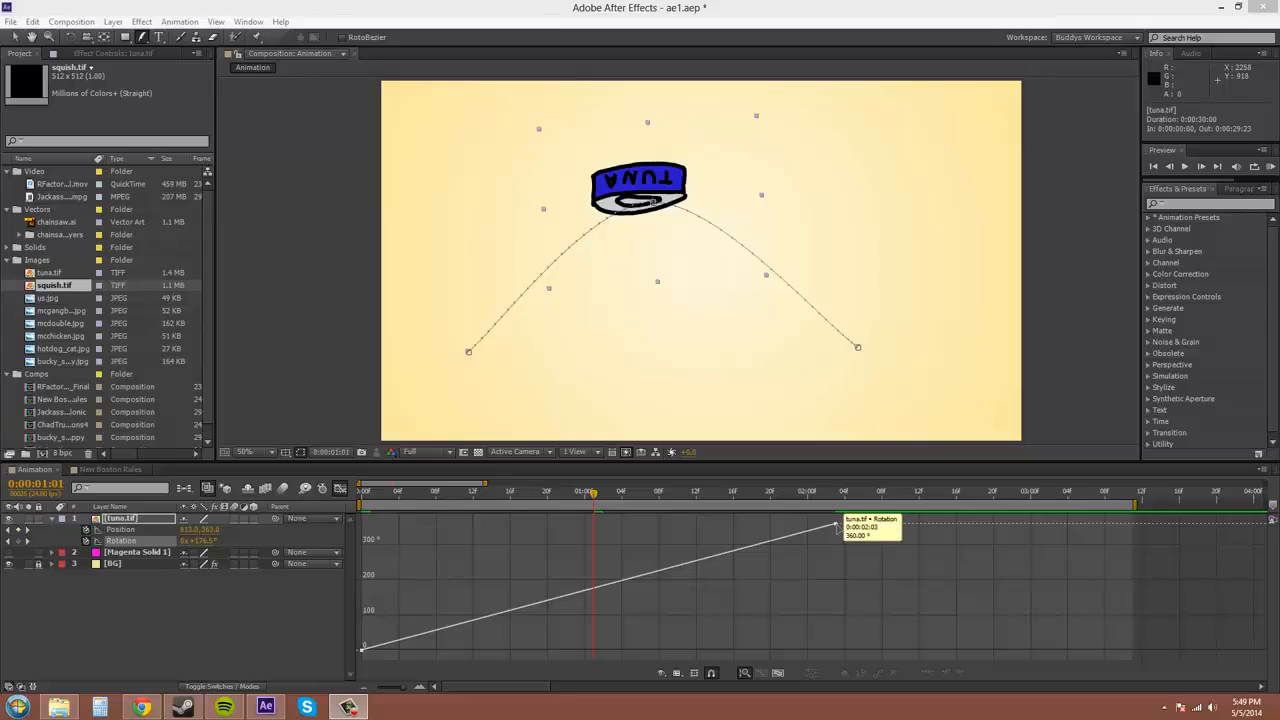
pyautogui.click(836, 525)
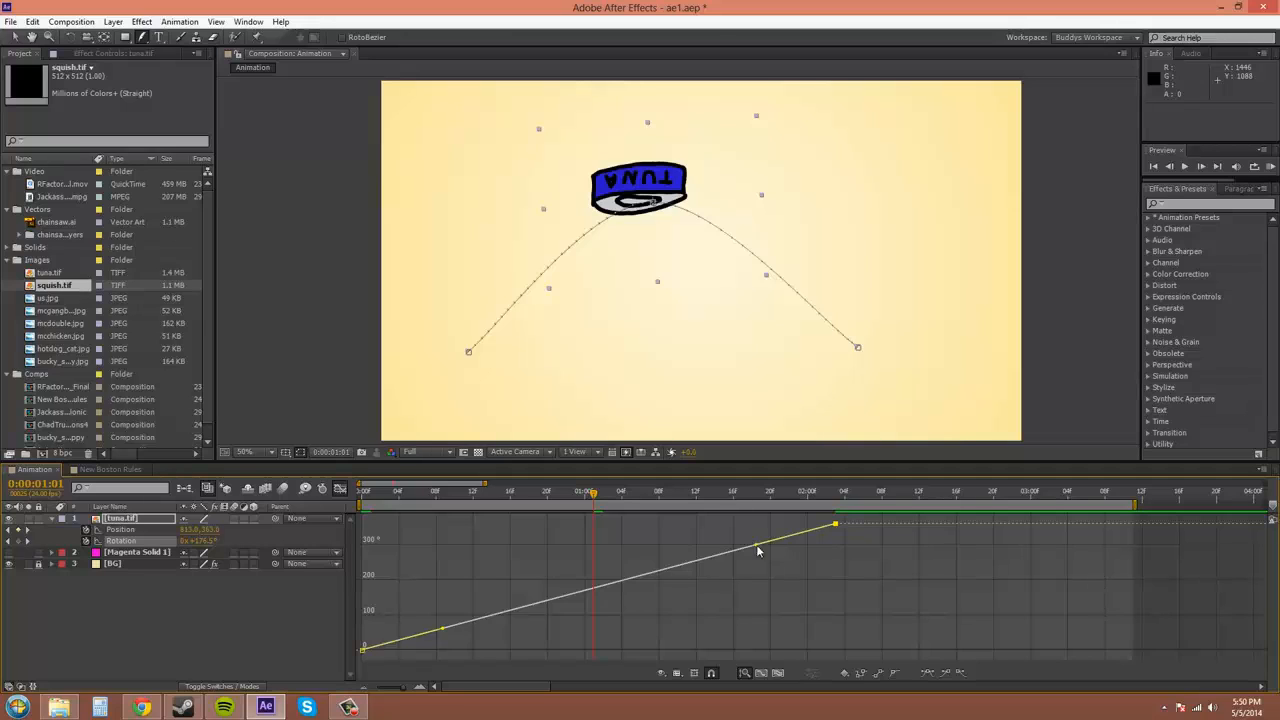
# Reselect the top rotation keyframe, switch to the Selection tool, and open Graph Type and Options
pyautogui.click(874, 570)
pyautogui.click(836, 525)
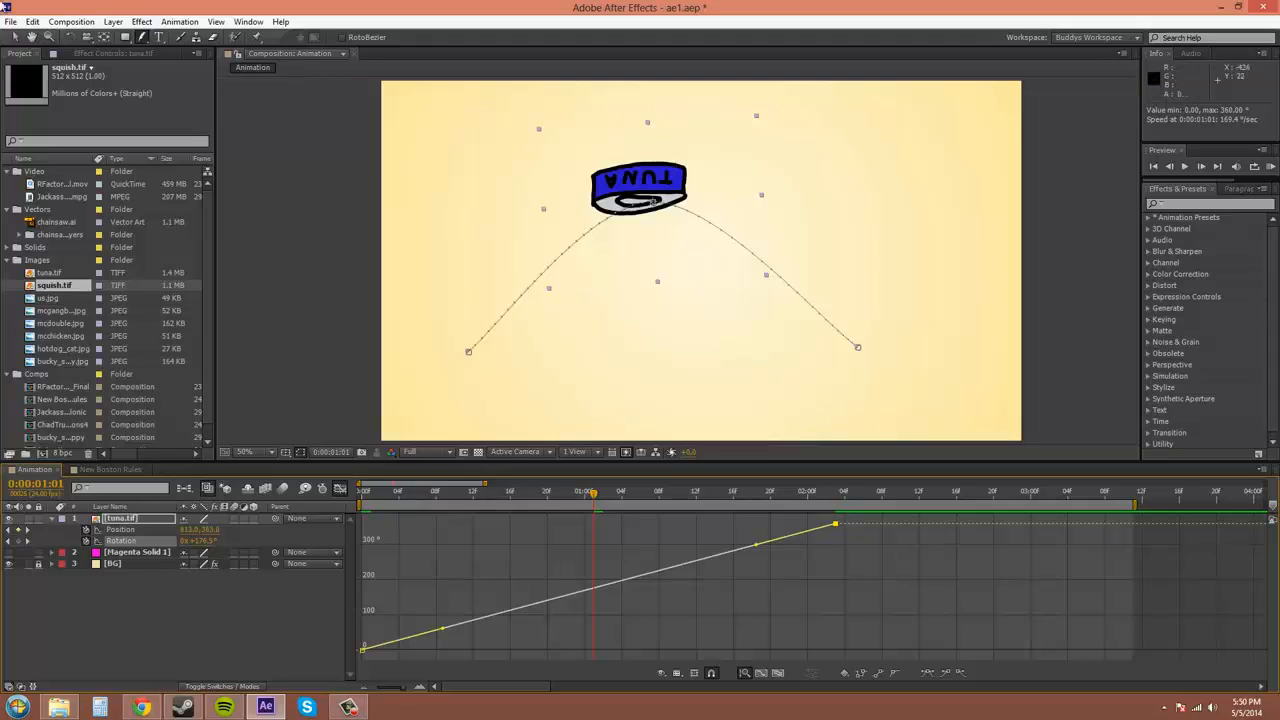
pyautogui.click(15, 38)
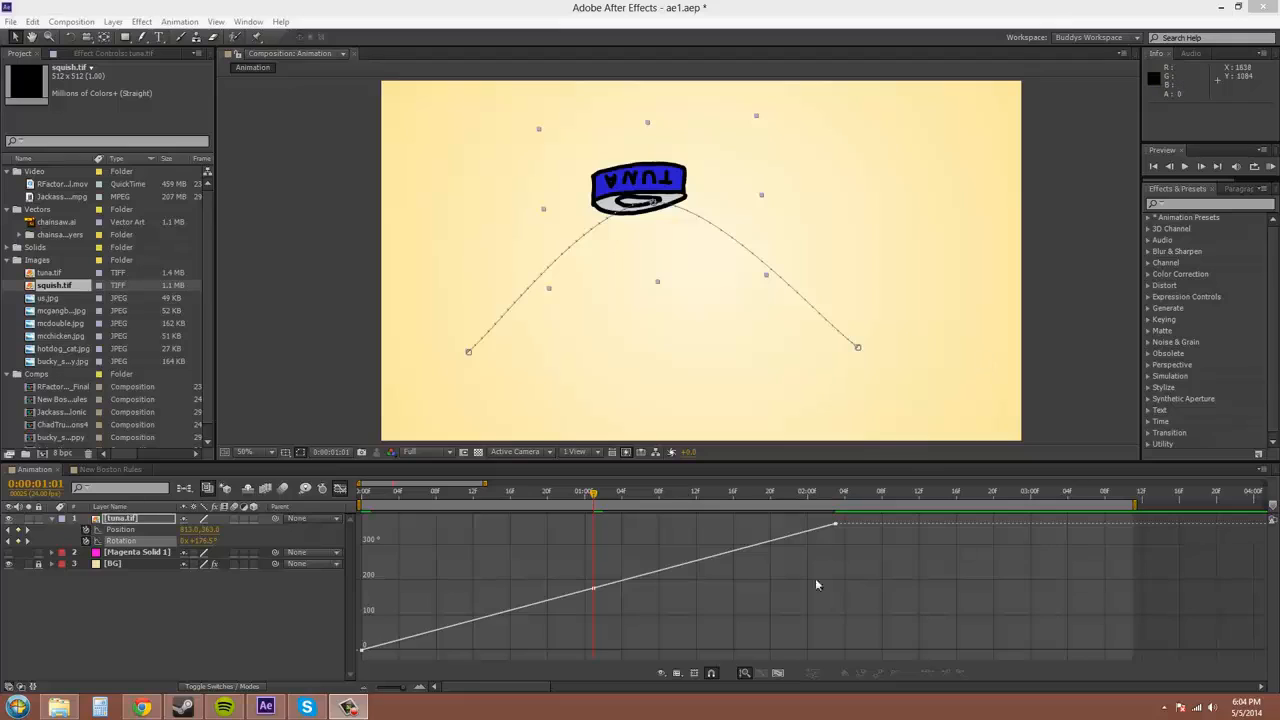
pyautogui.click(677, 672)
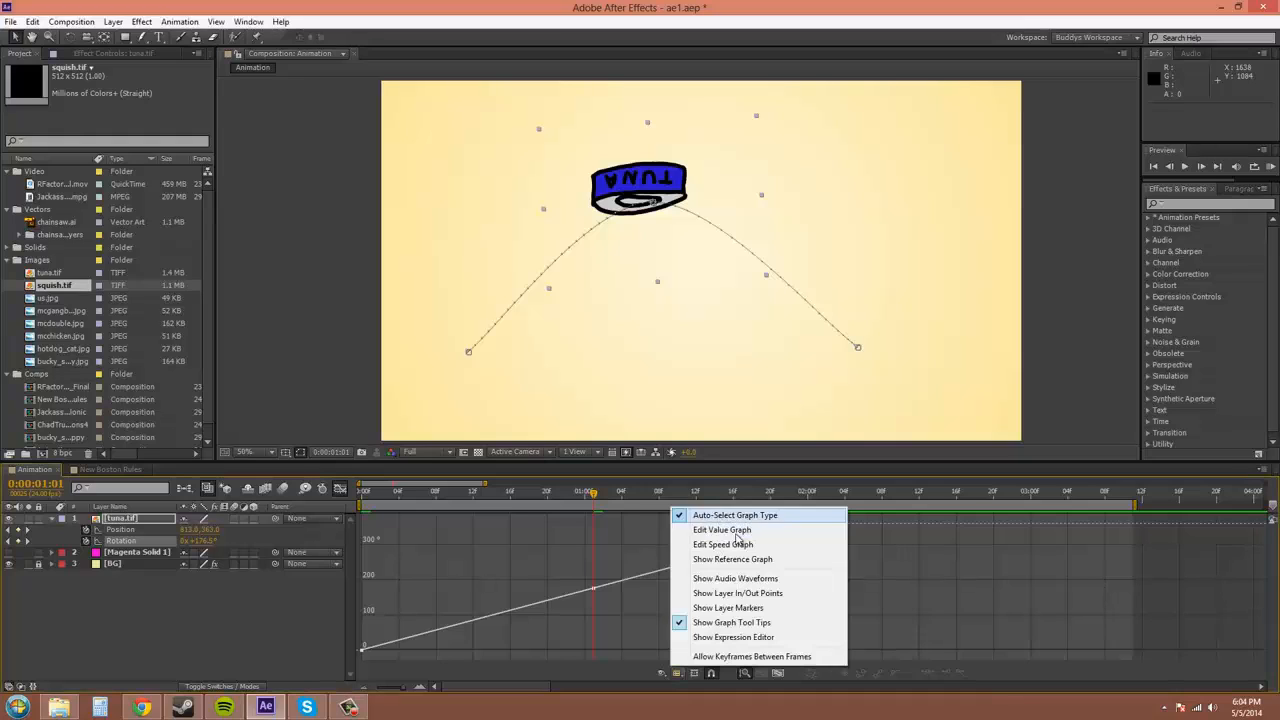
# Set the Graph Editor to Edit Value Graph and reopen the Graph Type menu
pyautogui.click(711, 530)
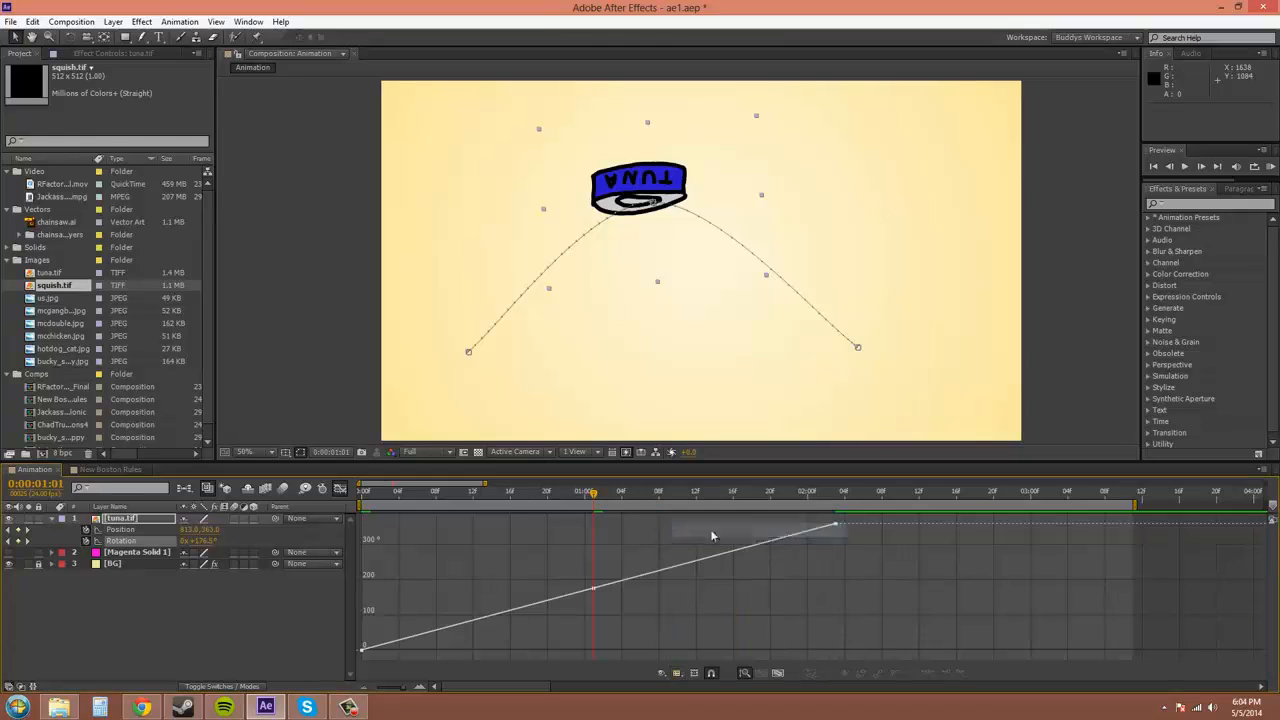
pyautogui.click(672, 676)
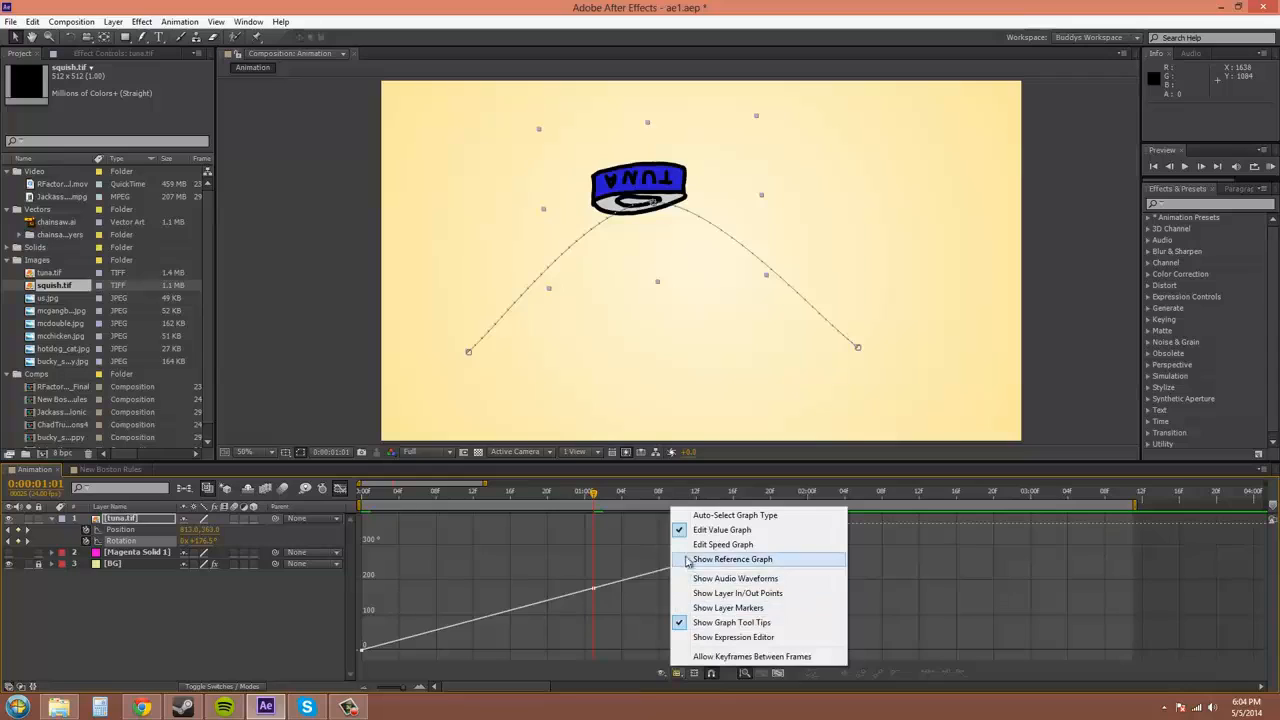
# Switch to the speed graph, scrub the flip, and set the final keyframe's rotation to about -36°
pyautogui.click(737, 545)
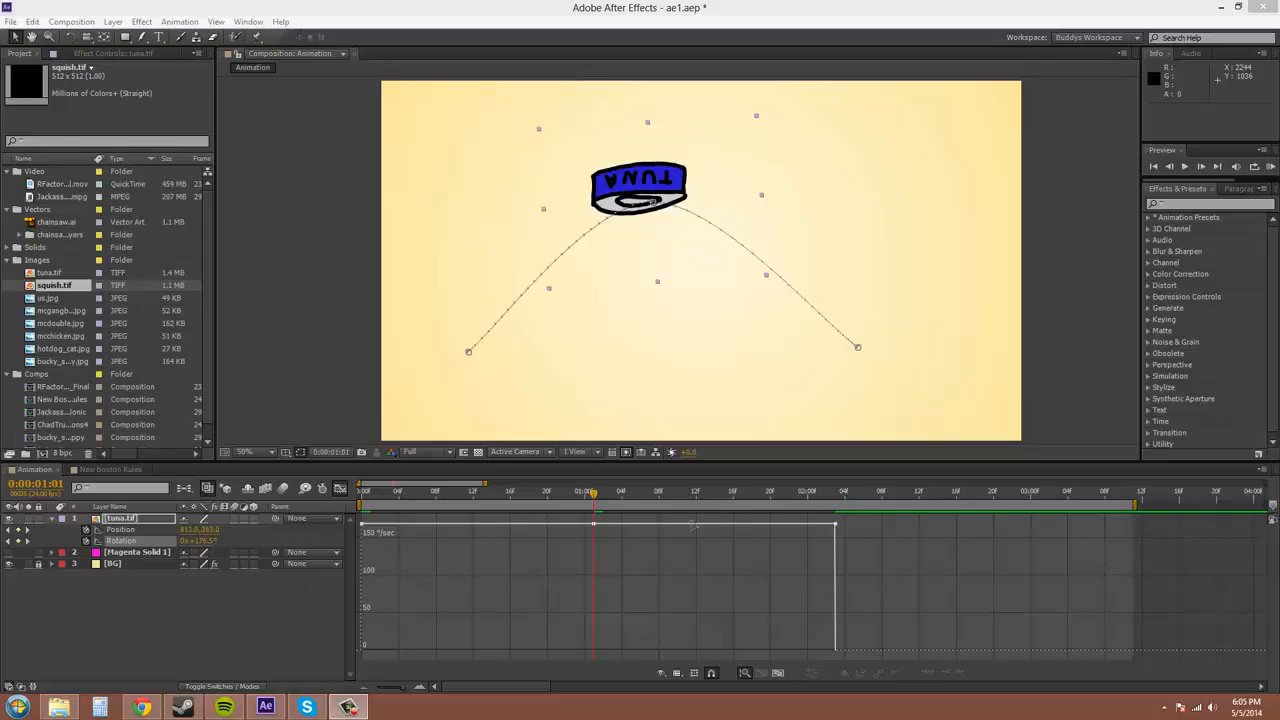
pyautogui.moveTo(596, 497); pyautogui.dragTo(679, 523)
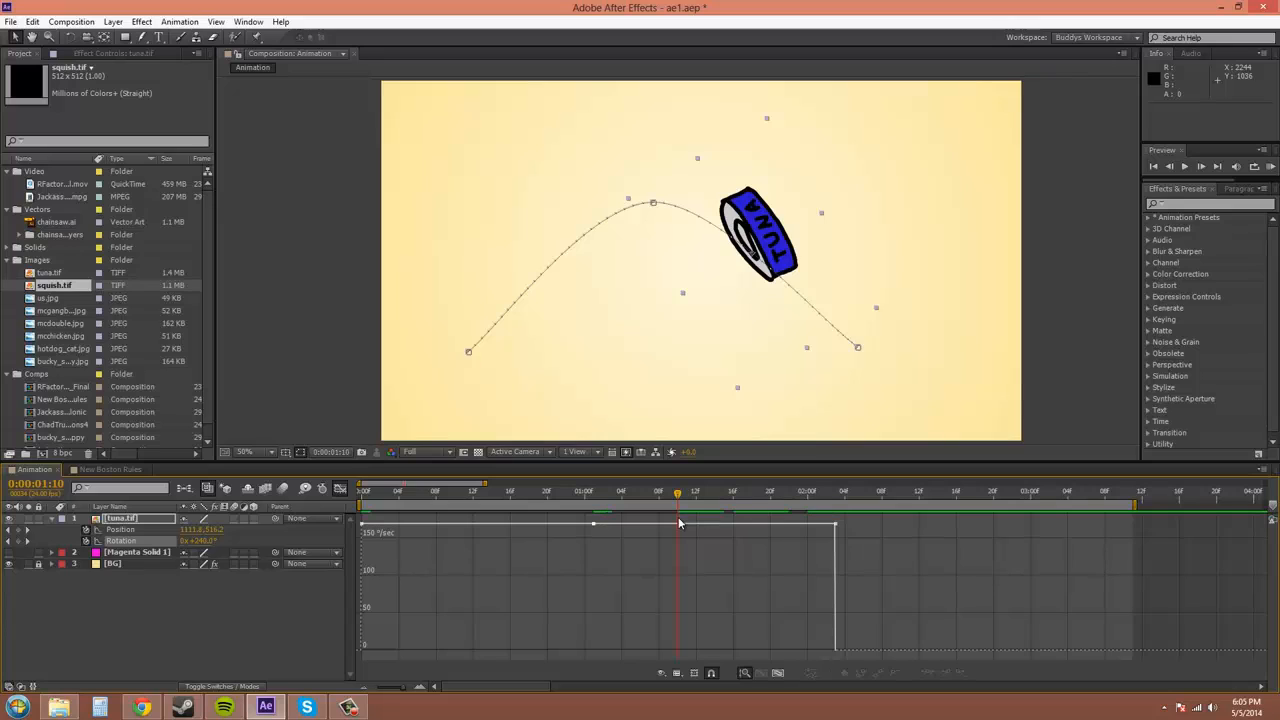
pyautogui.hotkey('shift', 'End')
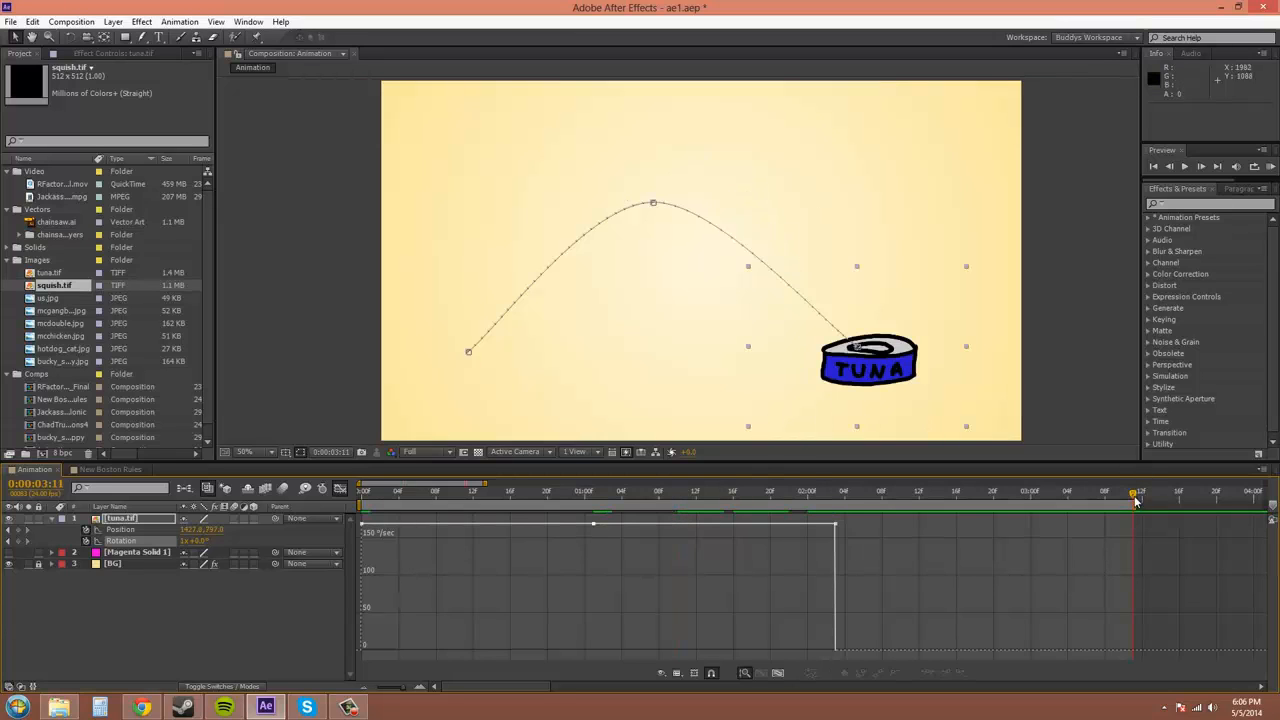
pyautogui.moveTo(1136, 501); pyautogui.dragTo(836, 510)
pyautogui.moveTo(193, 540); pyautogui.dragTo(157, 548)
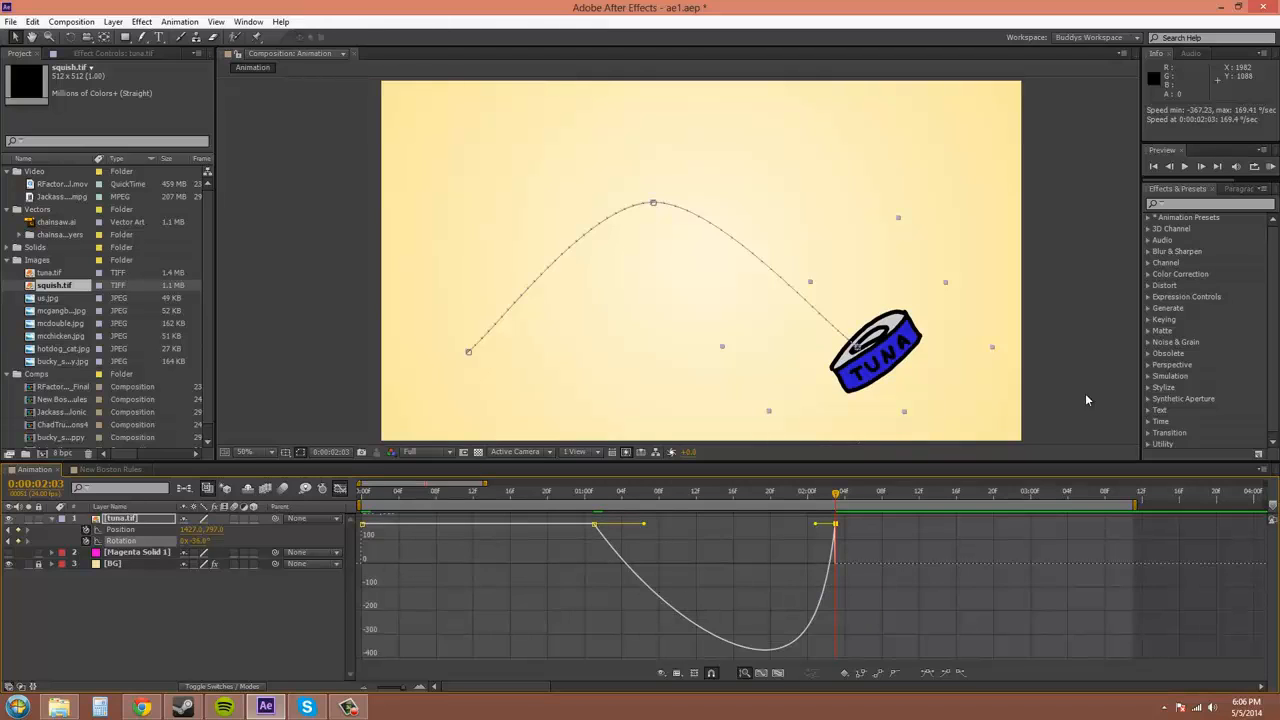
# Preview the flip, then undo the rotation change so it ends at 1x +0.0°
pyautogui.click(1274, 169)
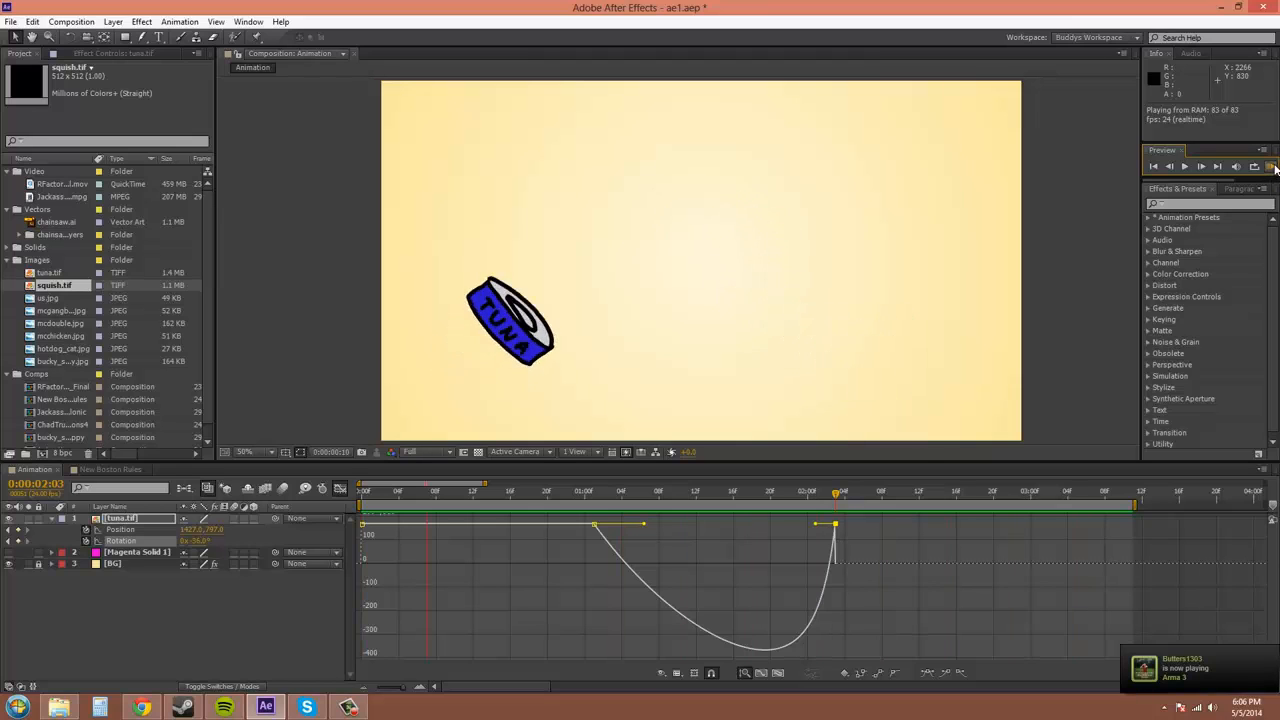
pyautogui.click(1272, 168)
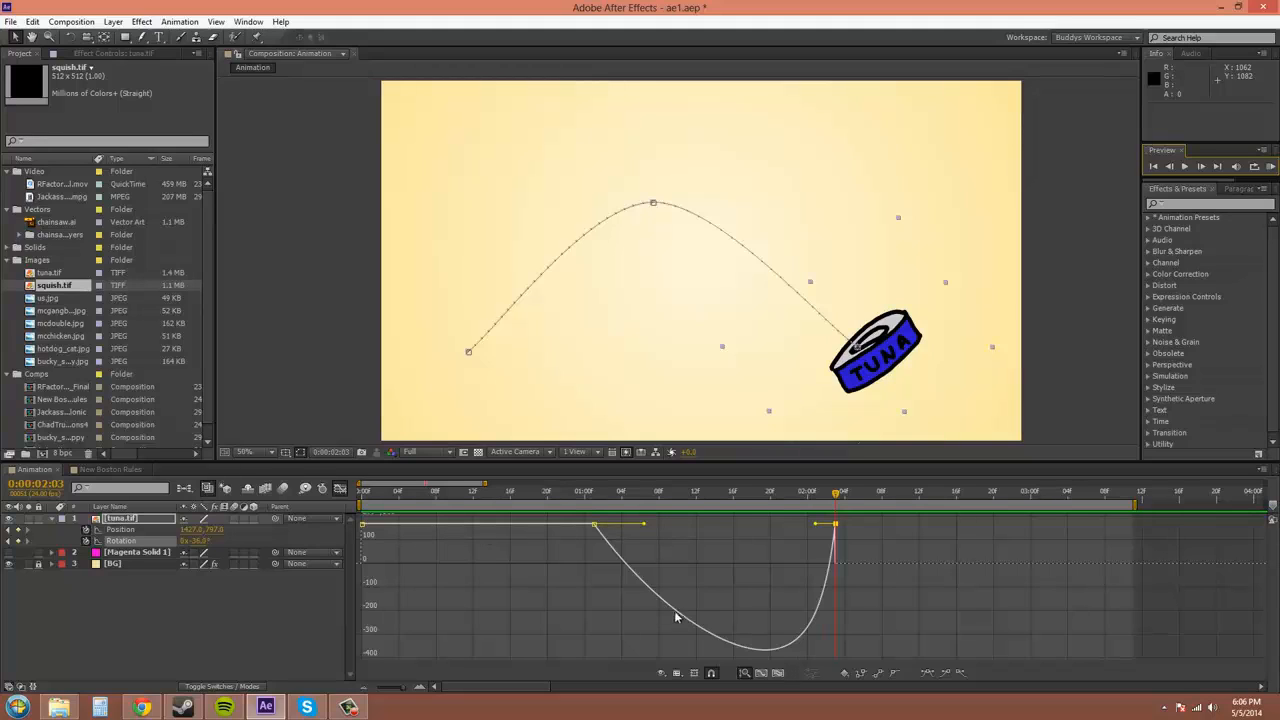
pyautogui.hotkey('ctrl', 'z')
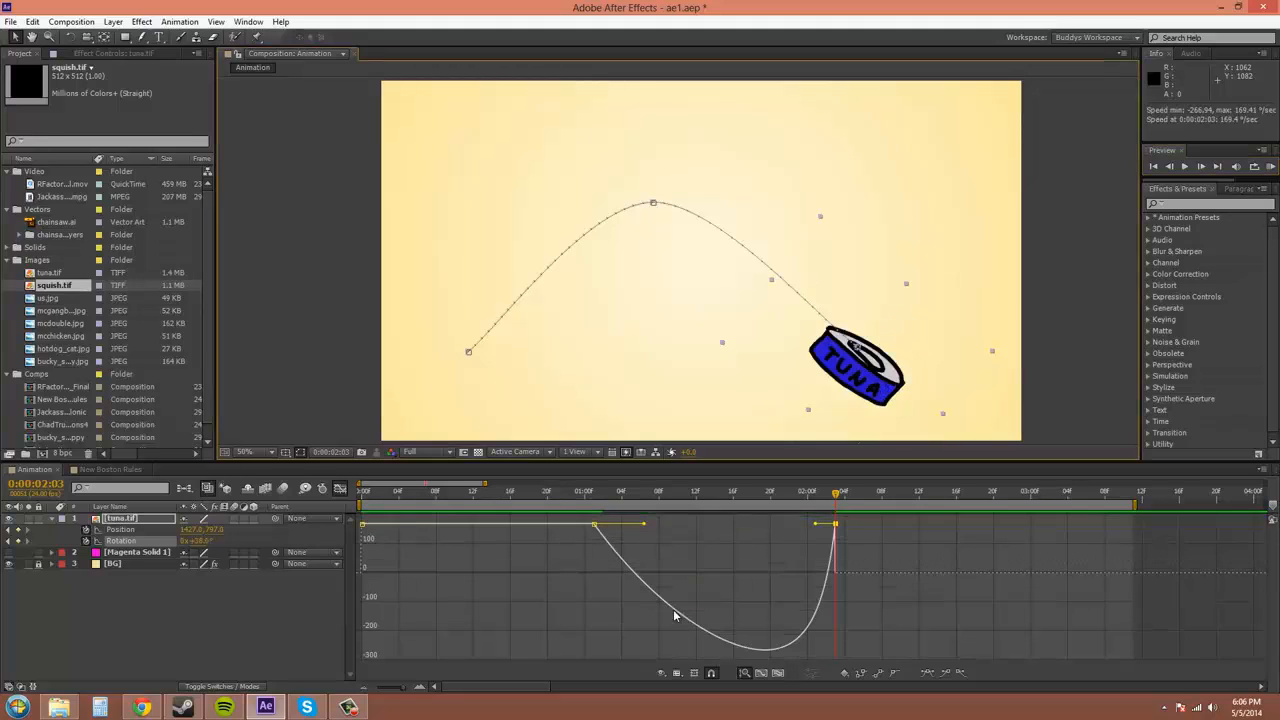
pyautogui.hotkey('ctrl', 'z')
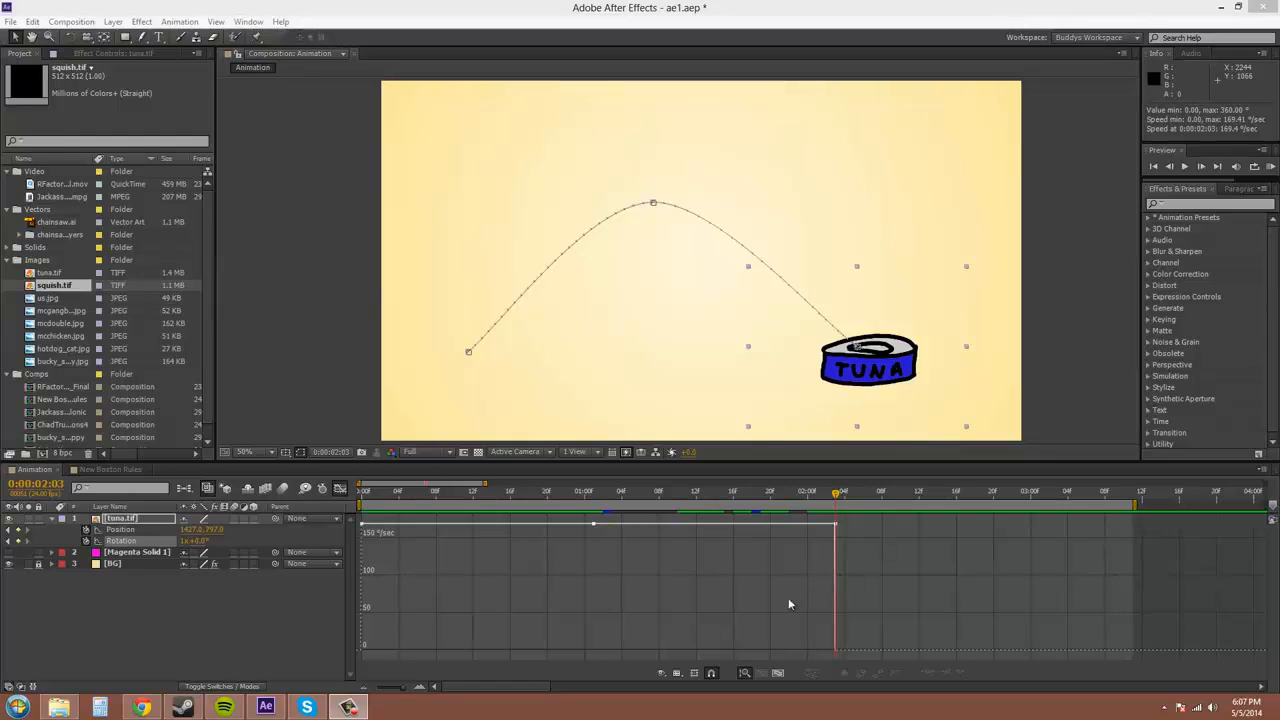
# Turn on Show Reference Graph, then marquee-select and deselect the starting keyframes
pyautogui.click(677, 673)
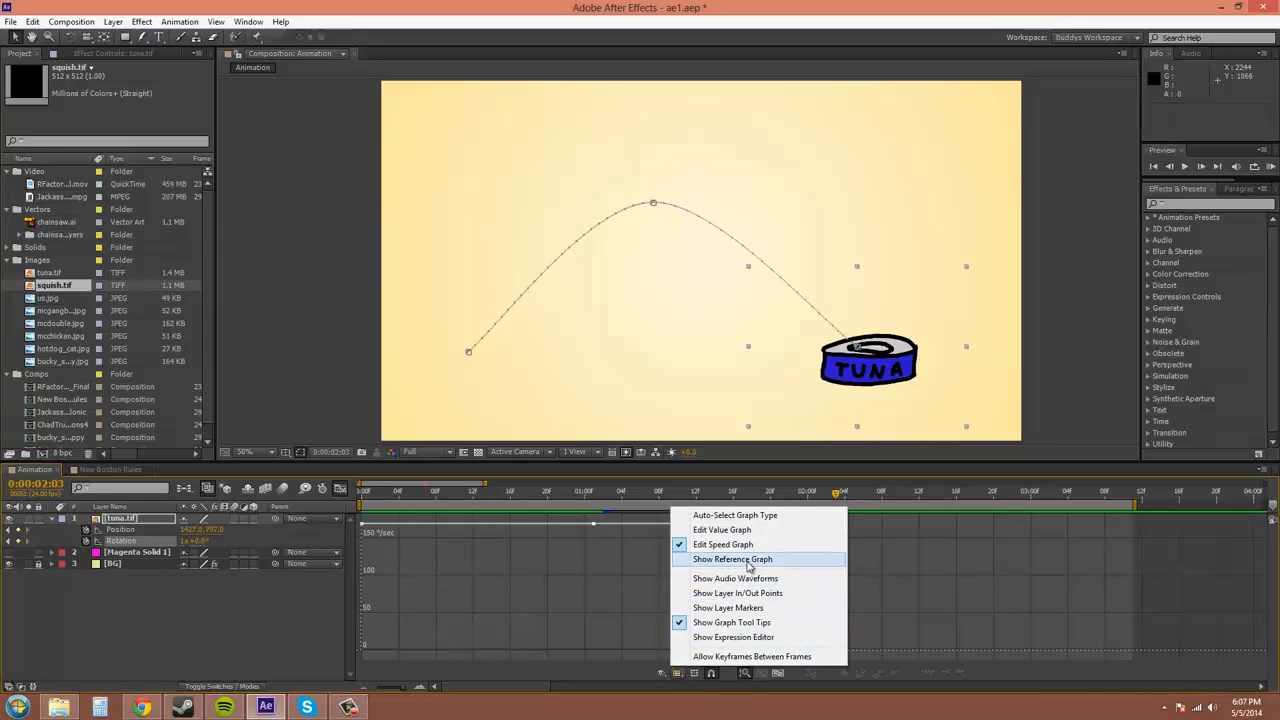
pyautogui.click(748, 566)
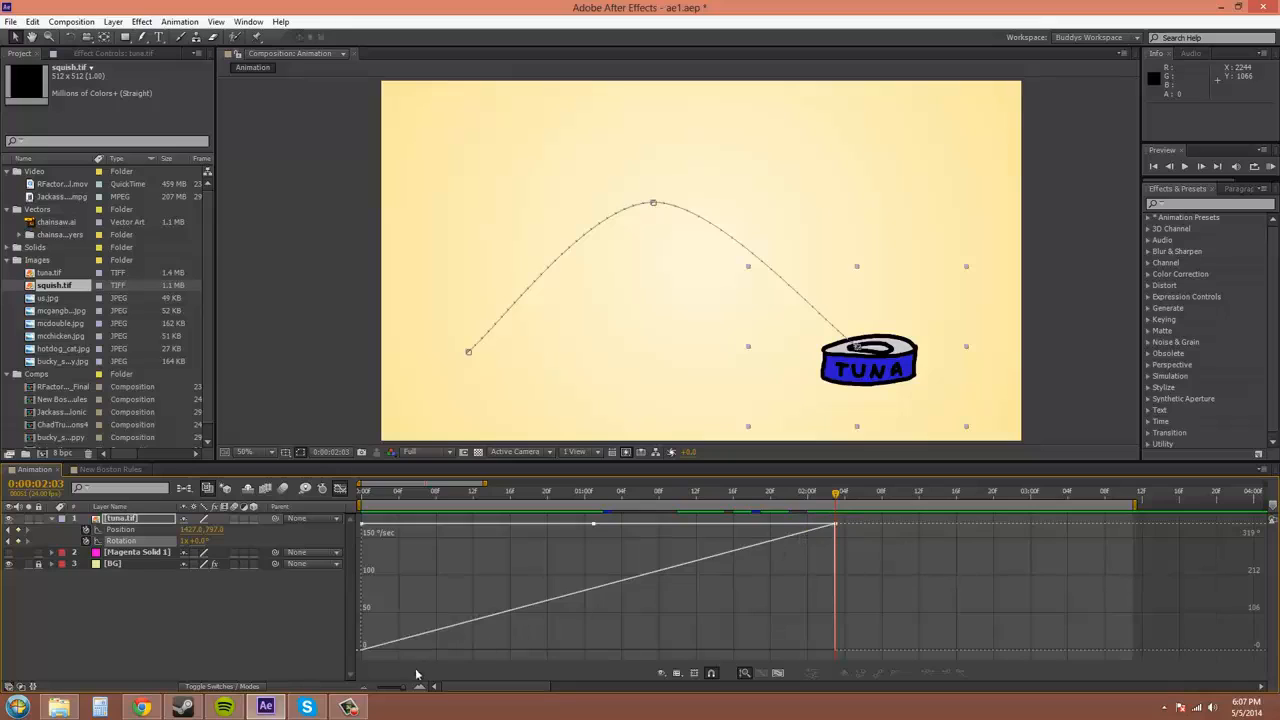
pyautogui.moveTo(403, 617); pyautogui.dragTo(366, 655)
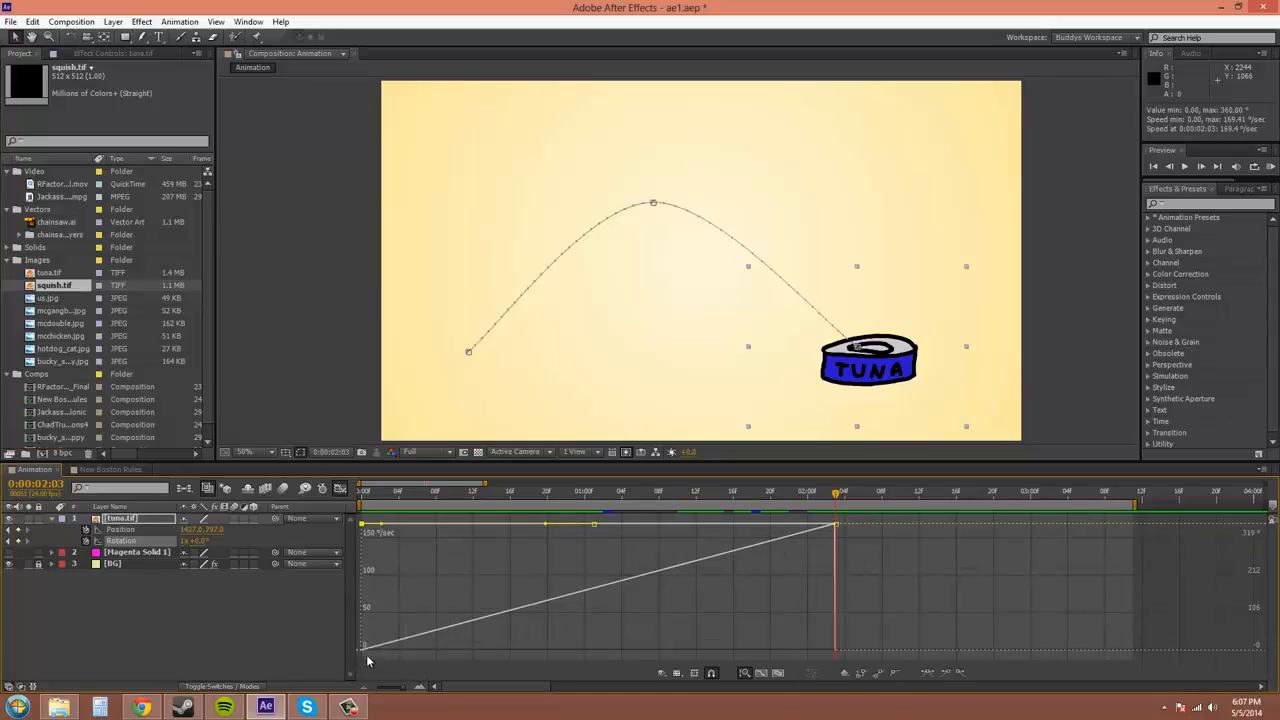
pyautogui.click(367, 656)
# Drag the middle rotation keyframe's speed down on the speed graph
pyautogui.moveTo(443, 630)
pyautogui.moveTo(364, 649)
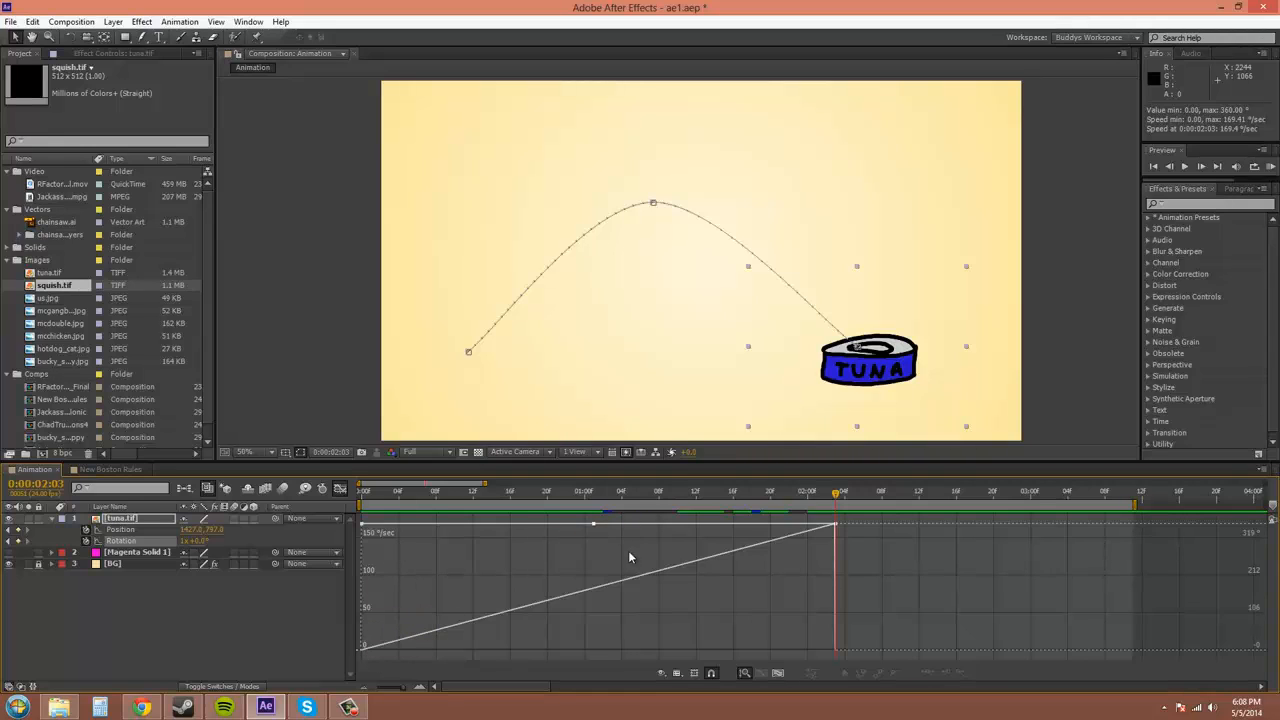
pyautogui.moveTo(593, 522); pyautogui.dragTo(563, 548)
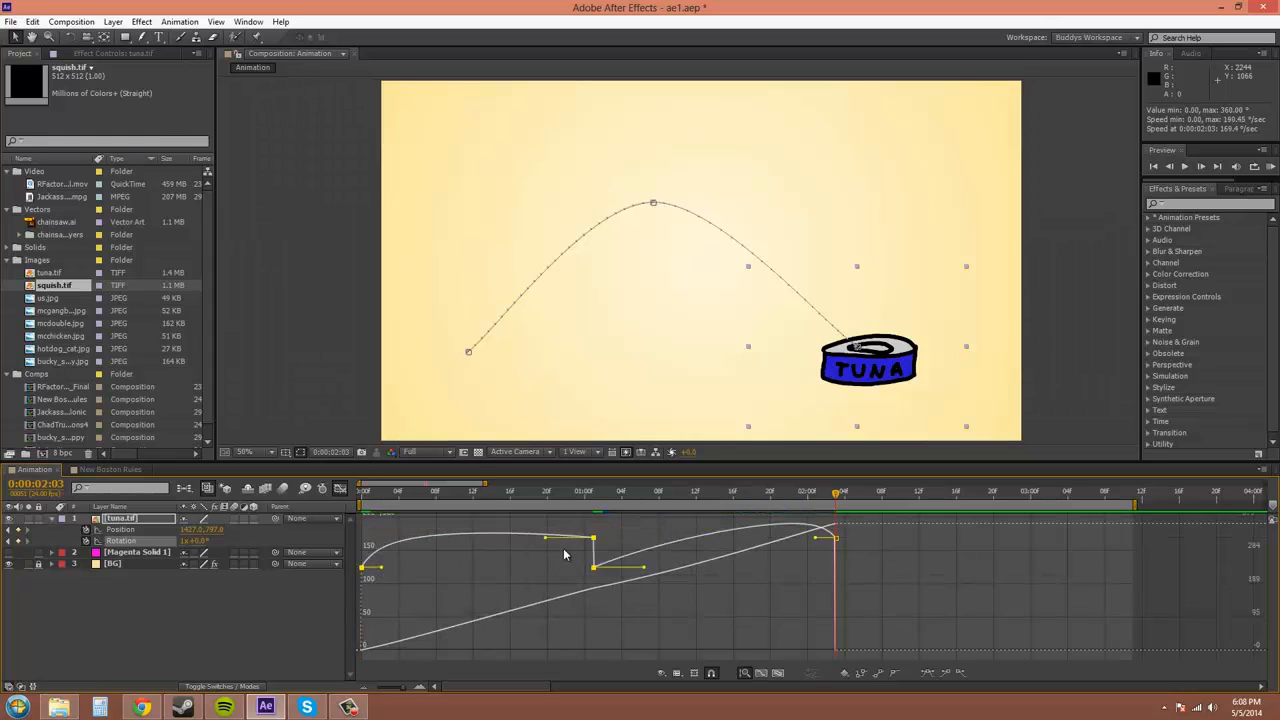
# Undo the middle keyframe's speed changes so rotation speed stays flat at 169.41°/sec
pyautogui.hotkey('ctrl', 'z')
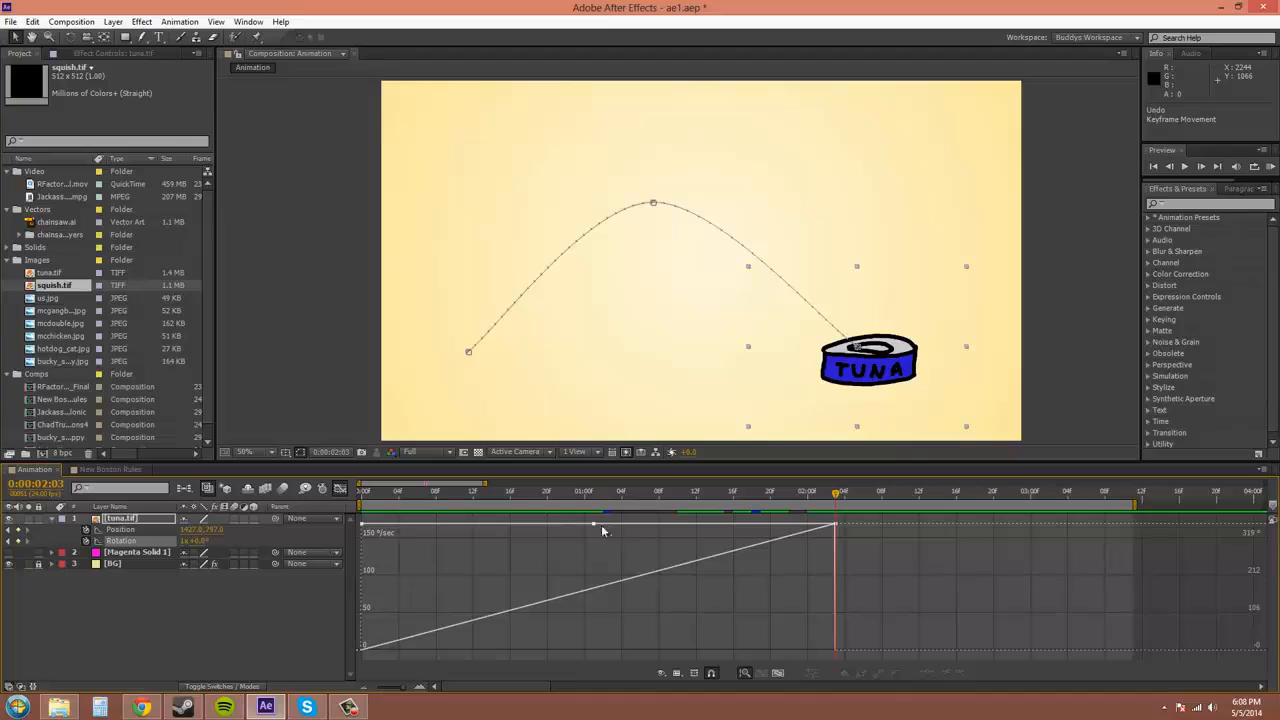
pyautogui.moveTo(593, 522); pyautogui.dragTo(595, 581)
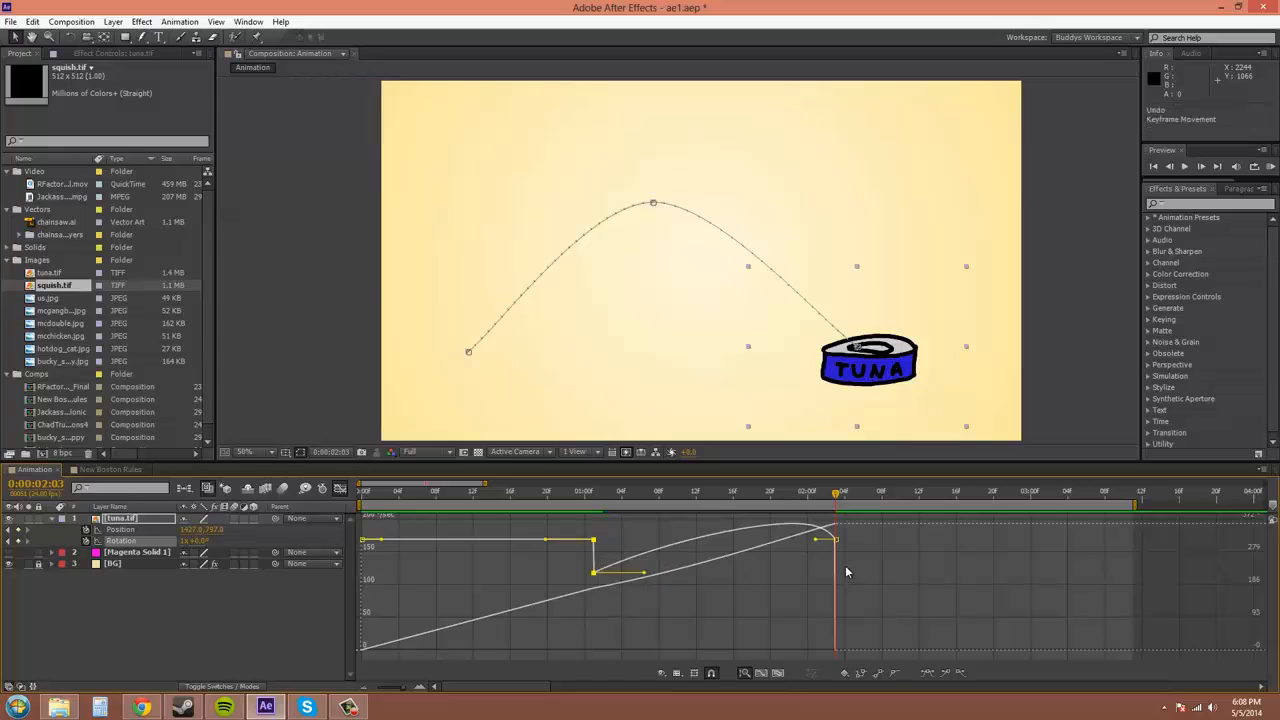
pyautogui.hotkey('ctrl', 'z')
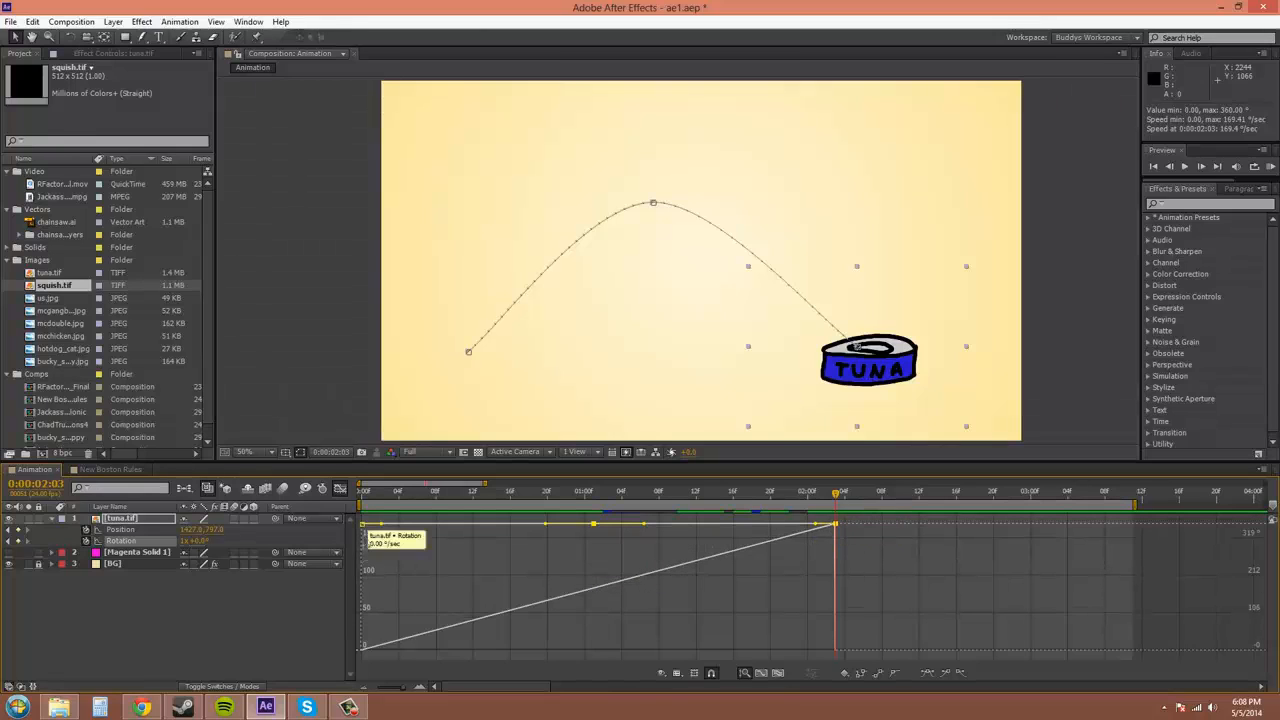
pyautogui.click(452, 557)
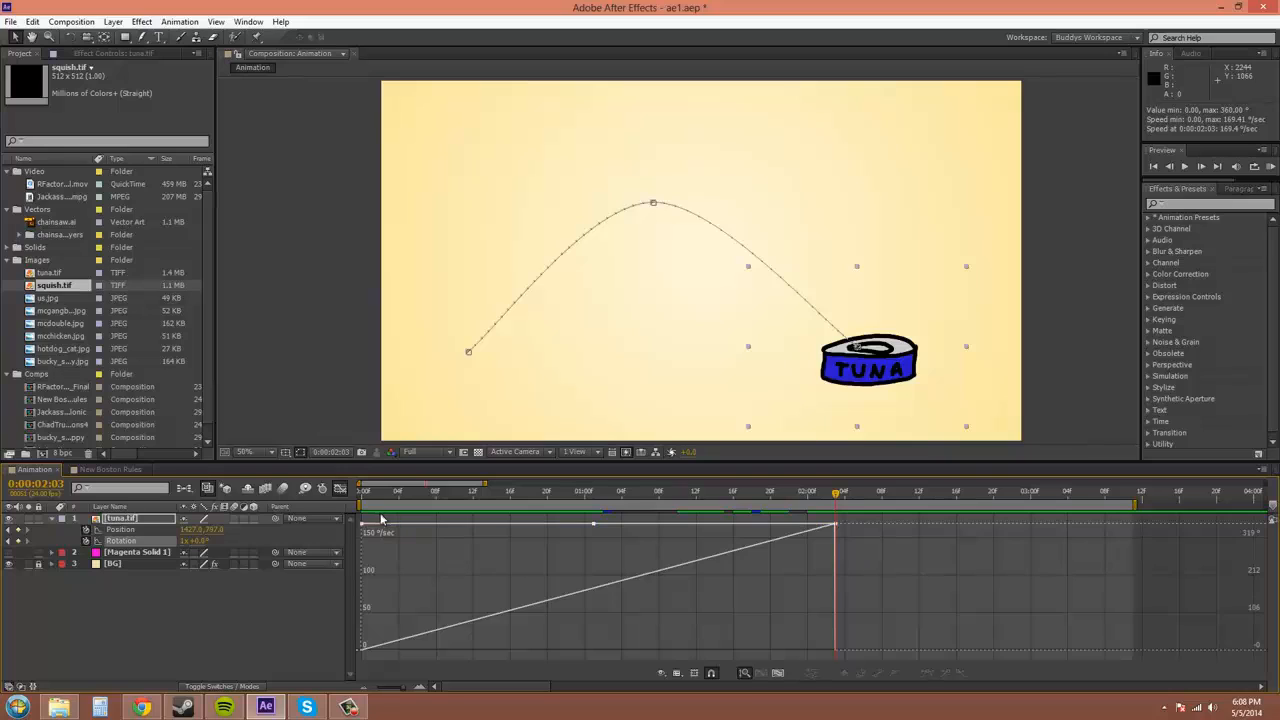
# Select the first keyframe, preview the tuna can's flip, then deselect the graph keyframes
pyautogui.moveTo(380, 517); pyautogui.dragTo(372, 606)
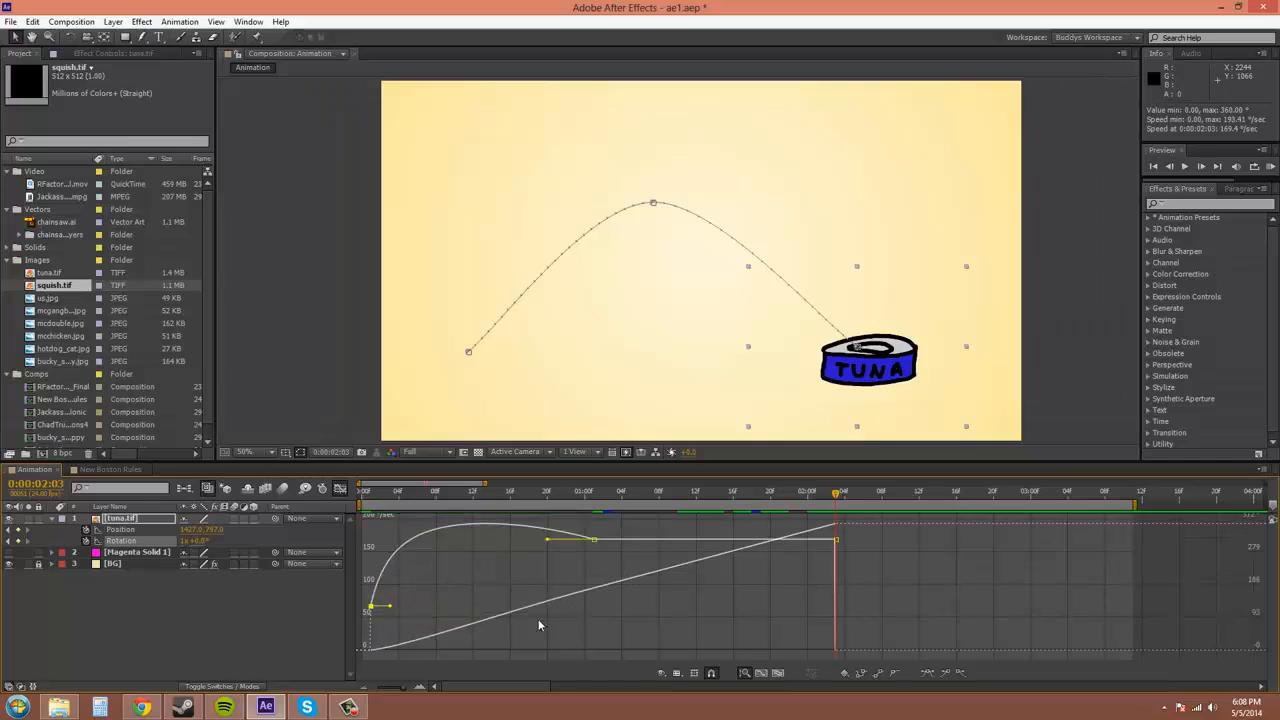
pyautogui.click(1270, 167)
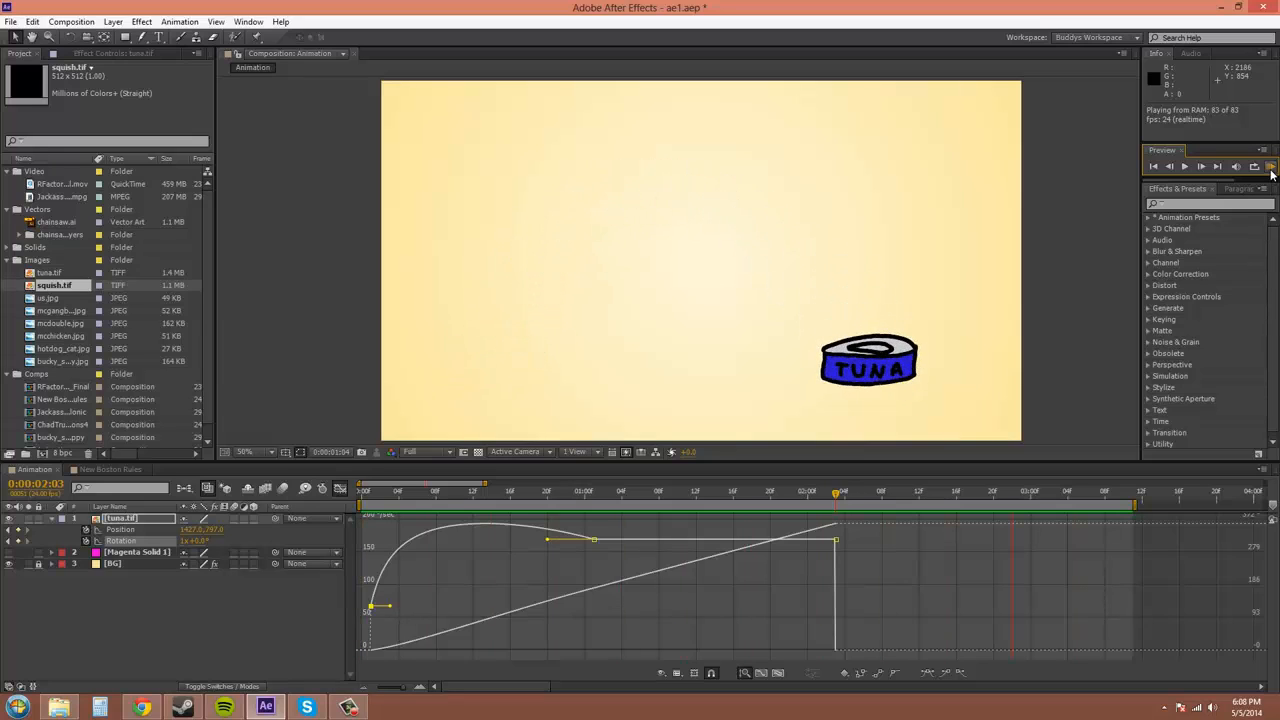
pyautogui.click(1271, 168)
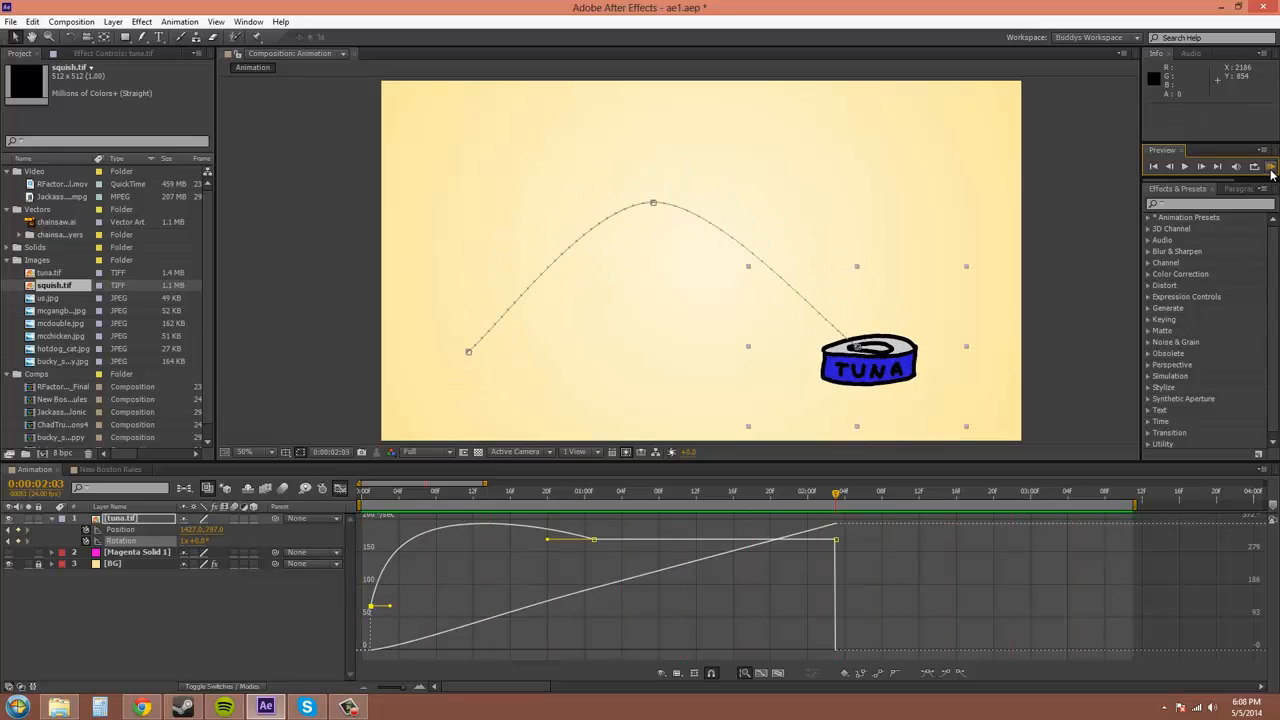
pyautogui.click(742, 599)
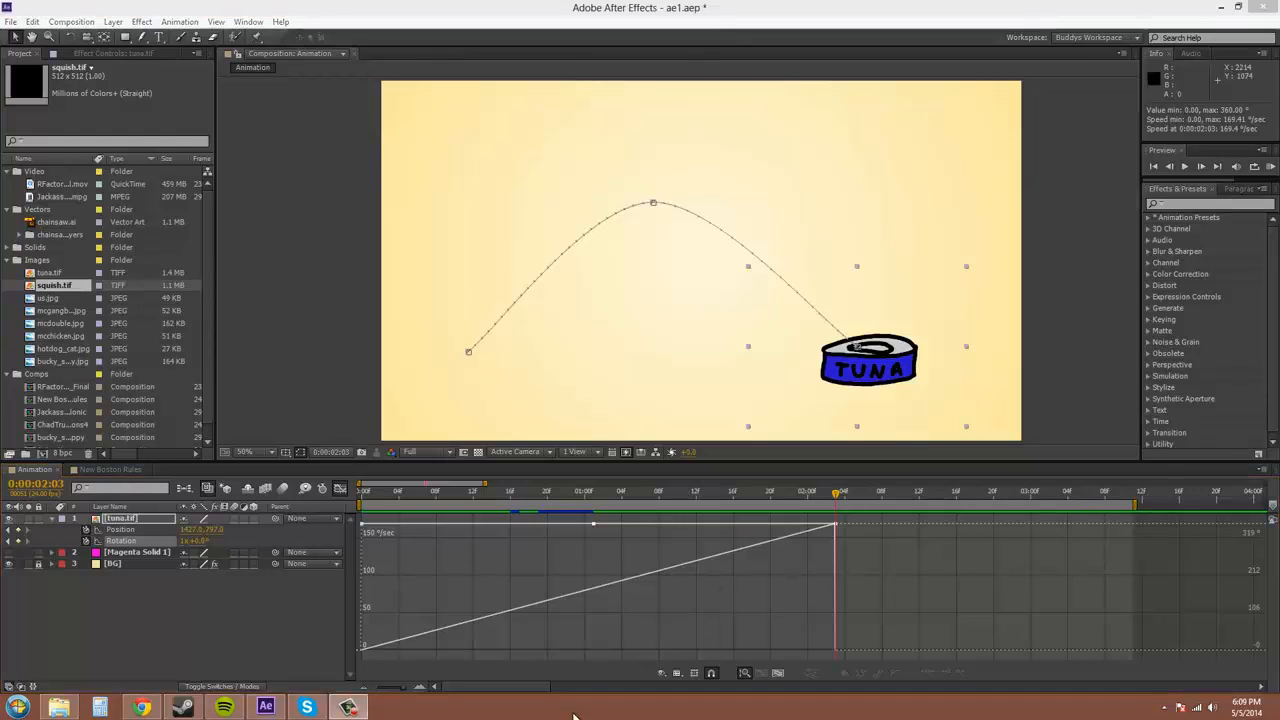
# Set the middle Rotation keyframe's velocity to about 65°/sec incoming and 222°/sec outgoing
pyautogui.doubleClick(594, 524)
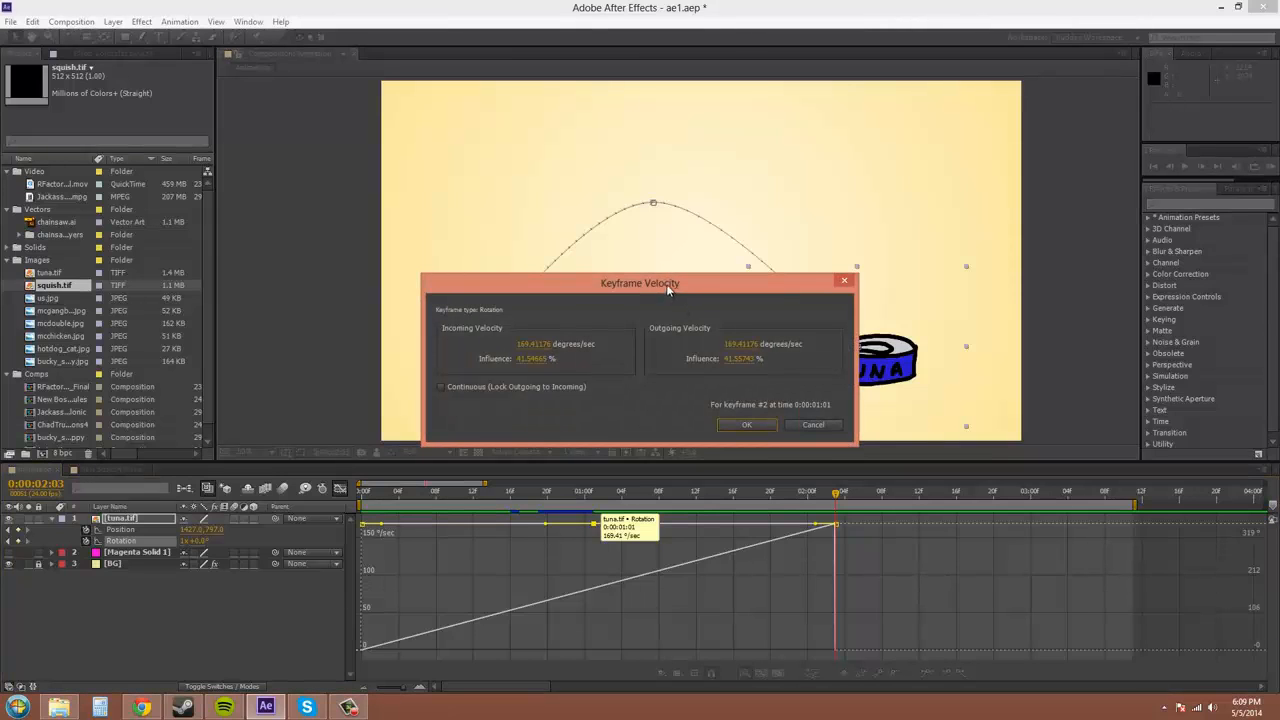
pyautogui.moveTo(668, 281); pyautogui.dragTo(670, 264)
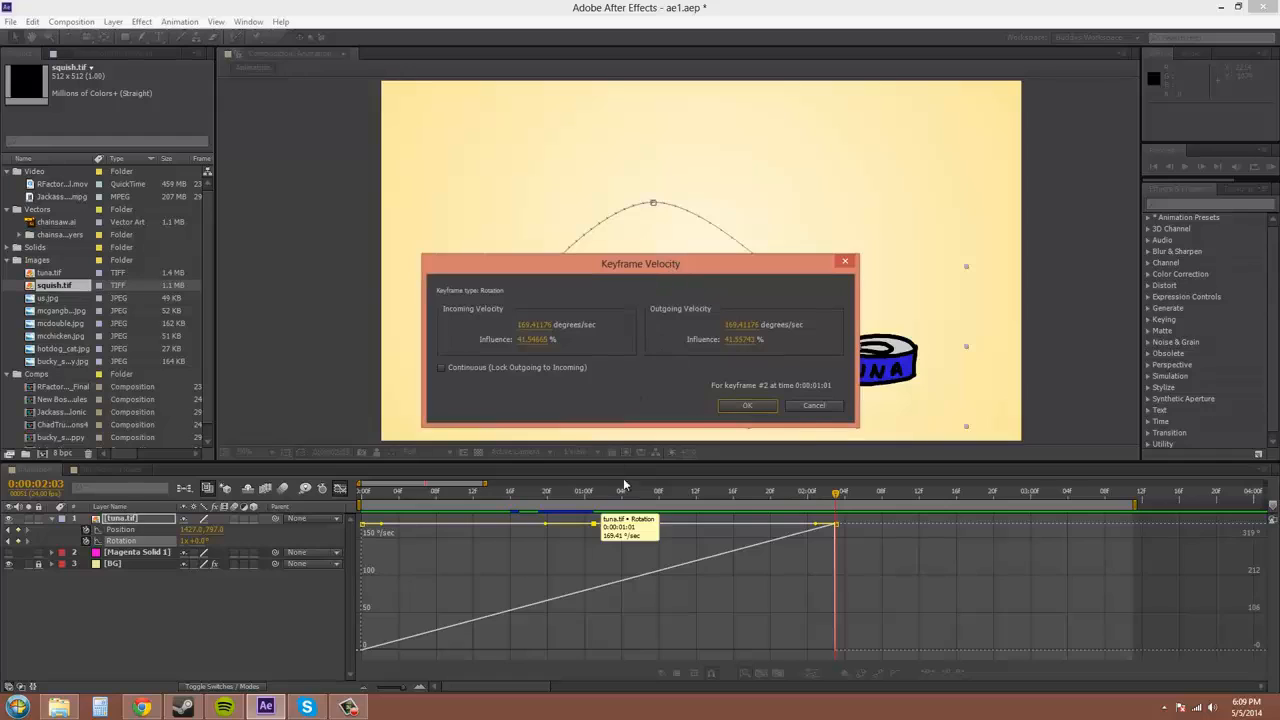
pyautogui.click(545, 326)
pyautogui.write('177')
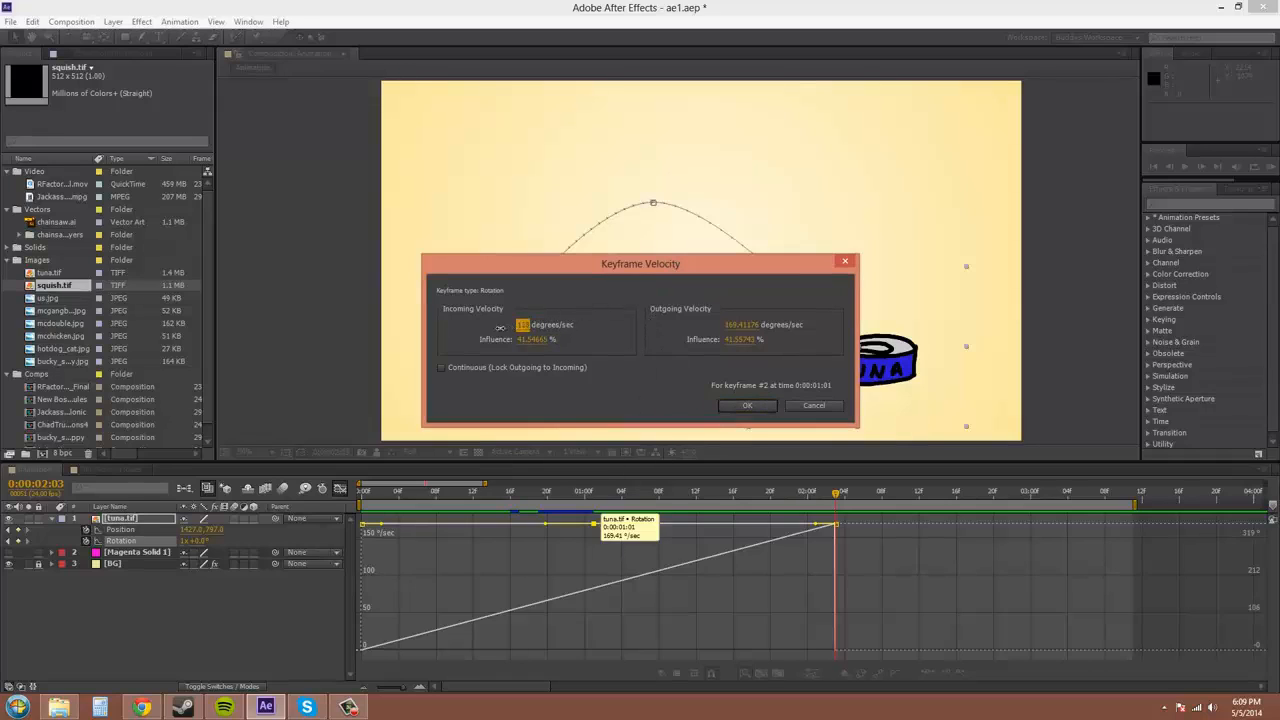
pyautogui.moveTo(500, 327); pyautogui.dragTo(480, 328)
pyautogui.moveTo(735, 325); pyautogui.dragTo(757, 325)
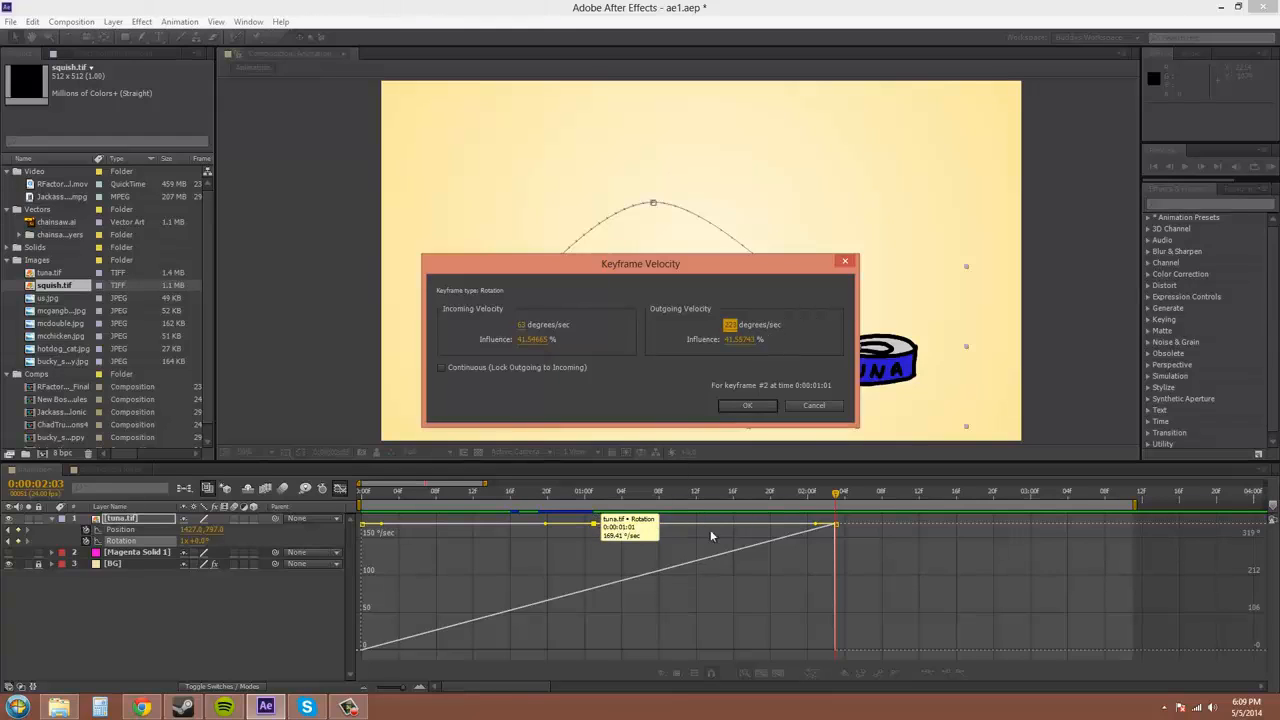
pyautogui.click(752, 405)
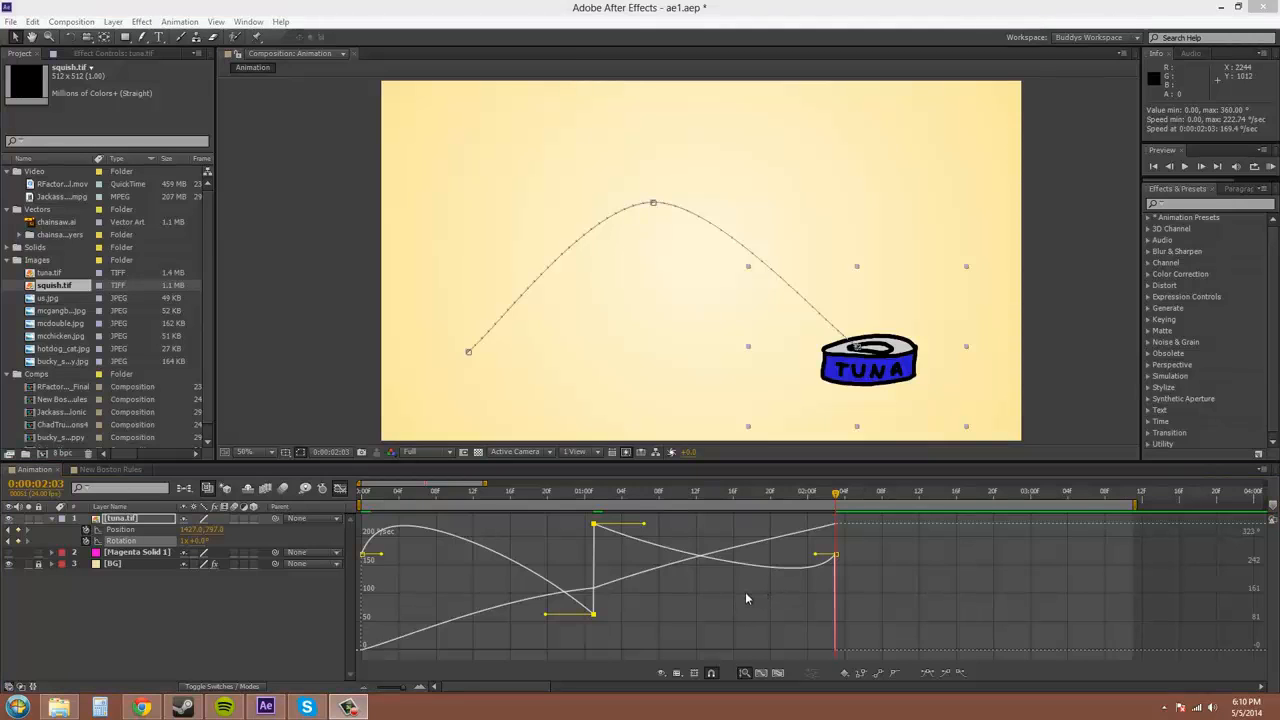
# Undo the velocity change, then retry the middle keyframe as Continuous at about 173°/sec with 1% influence
pyautogui.click(32, 21)
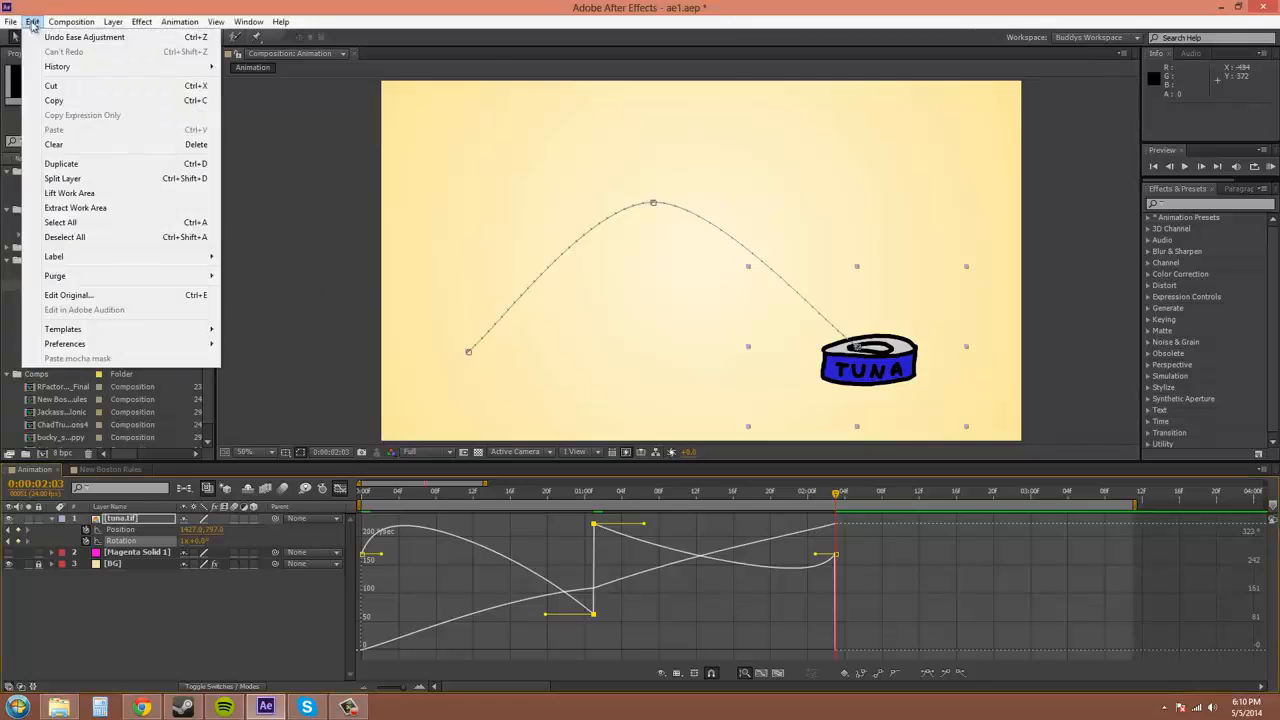
pyautogui.click(54, 39)
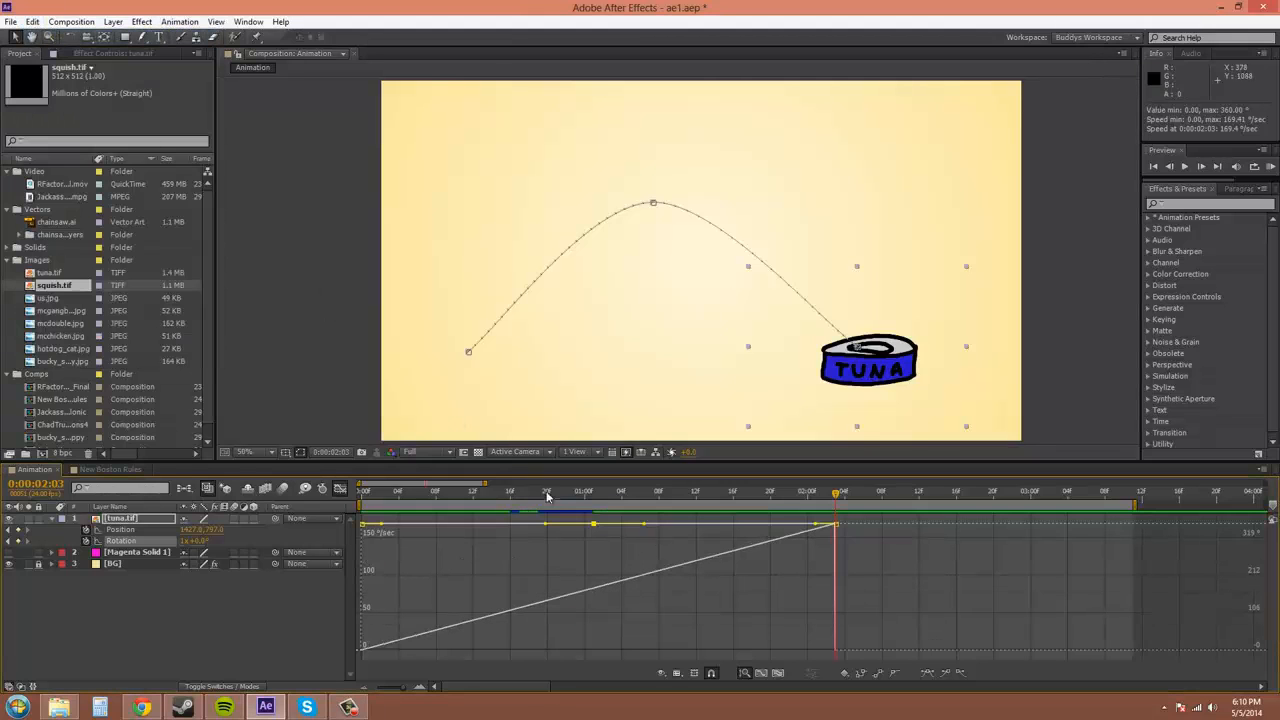
pyautogui.moveTo(588, 521); pyautogui.dragTo(590, 521)
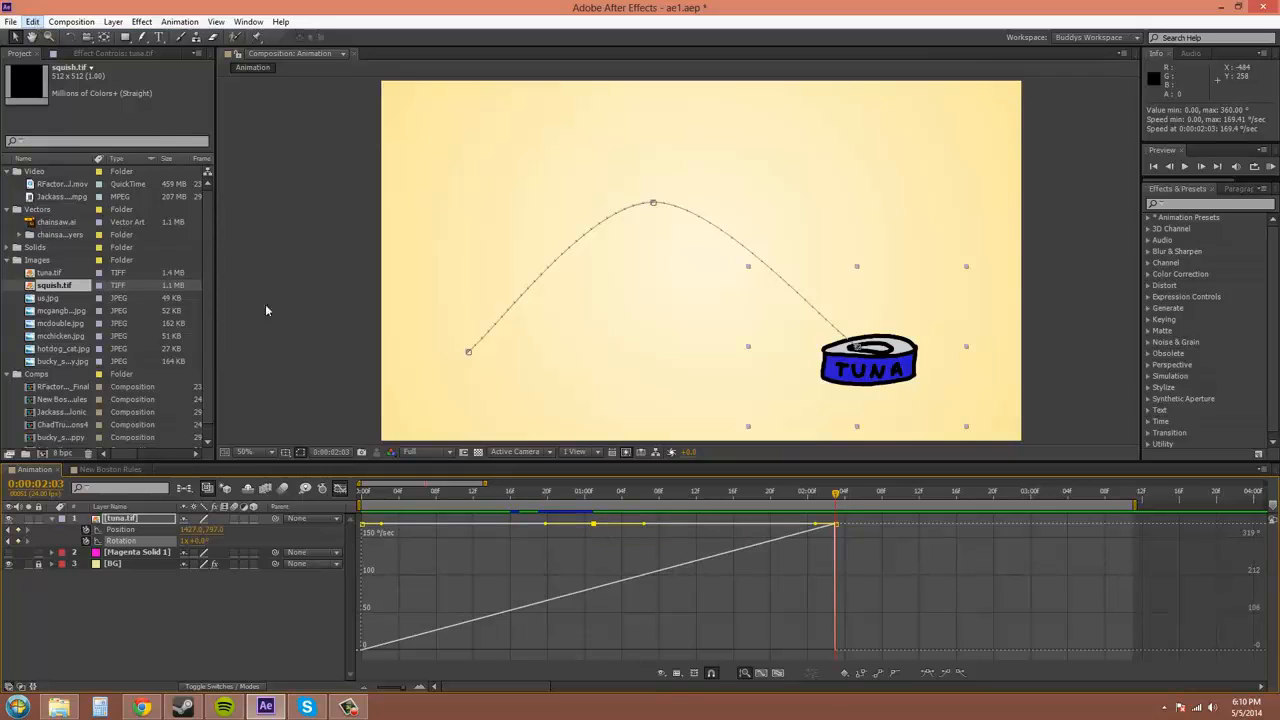
pyautogui.moveTo(596, 524)
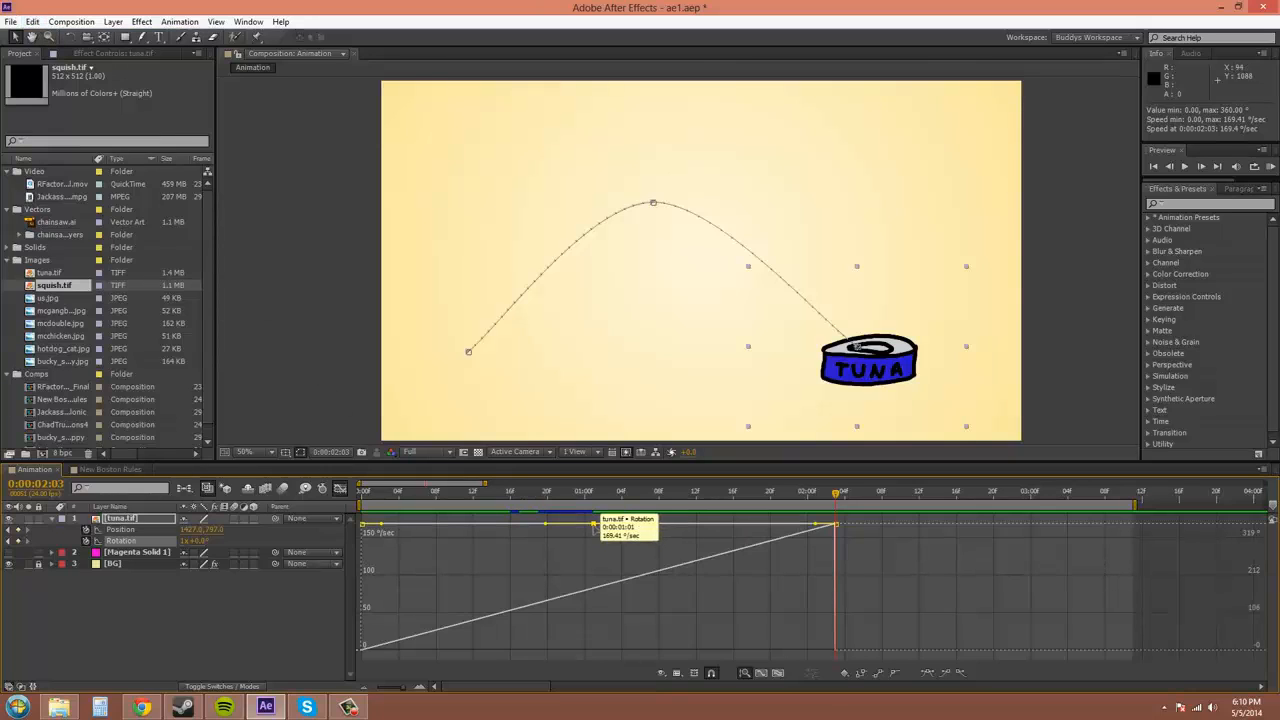
pyautogui.hotkey('ctrl', 'shift', 'k')
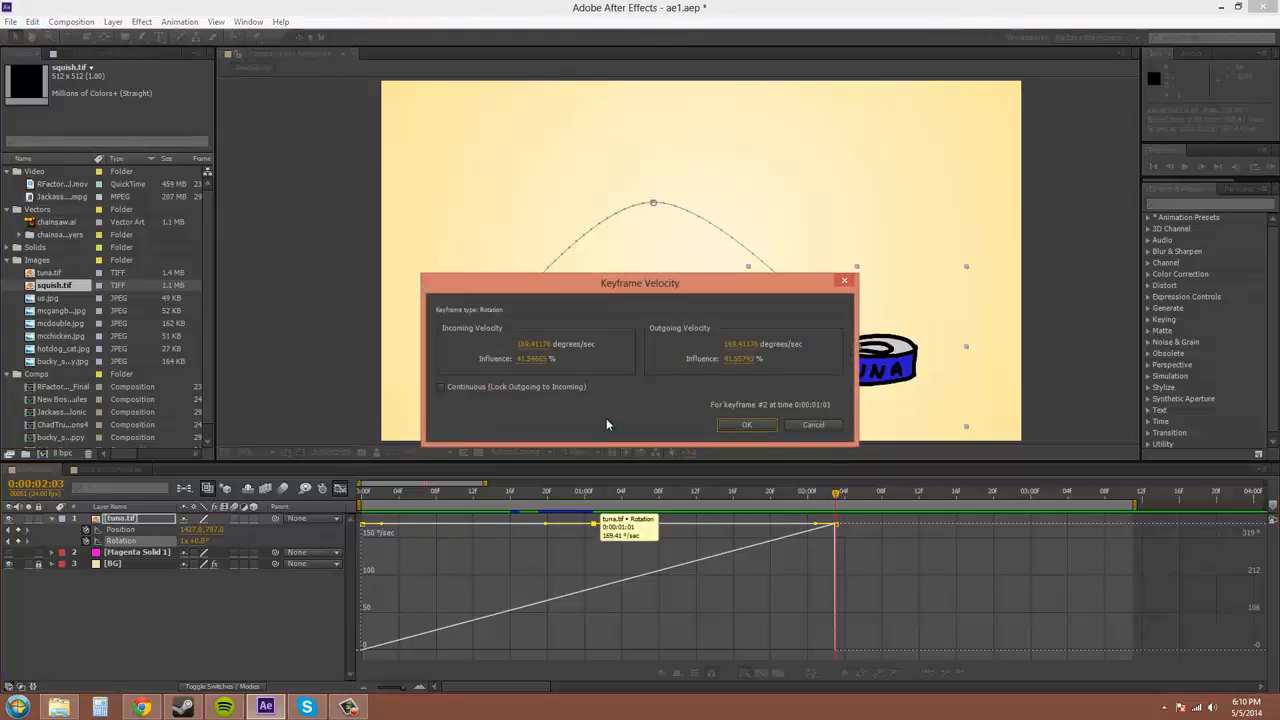
pyautogui.click(443, 387)
pyautogui.moveTo(524, 344); pyautogui.dragTo(478, 340)
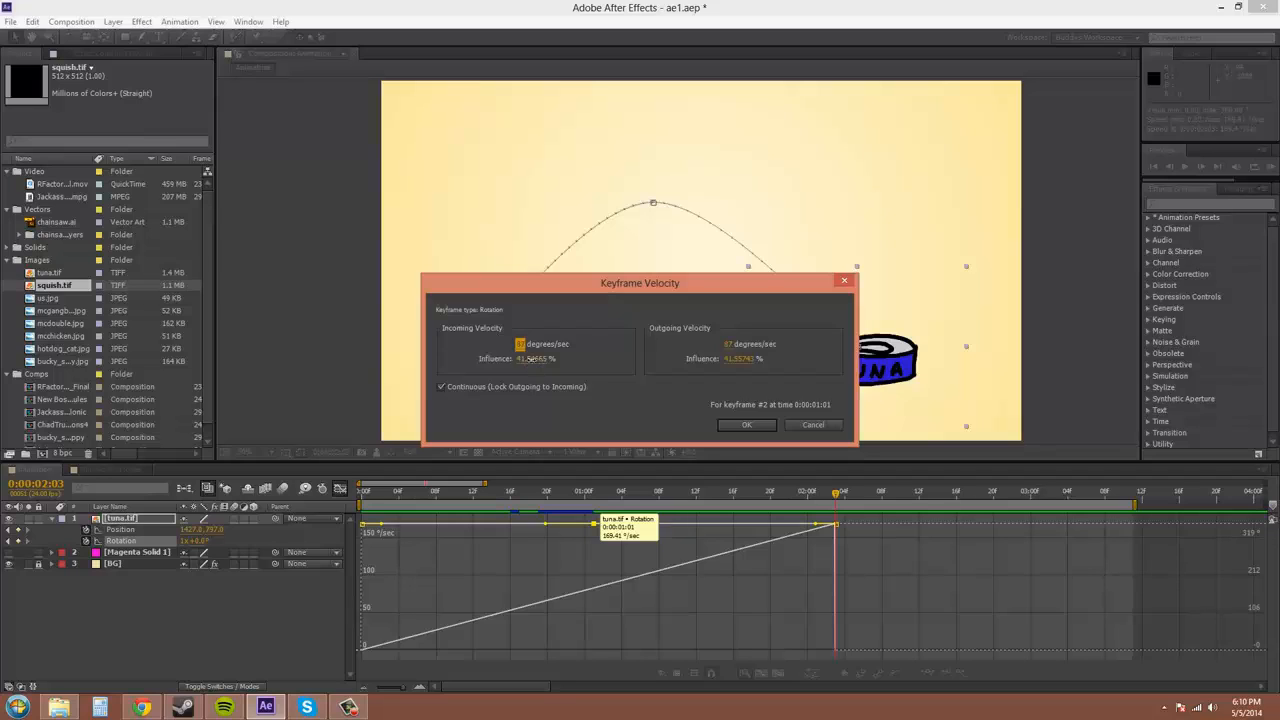
pyautogui.moveTo(526, 360); pyautogui.dragTo(529, 360)
pyautogui.click(526, 360)
pyautogui.write('100')
pyautogui.press('Return')
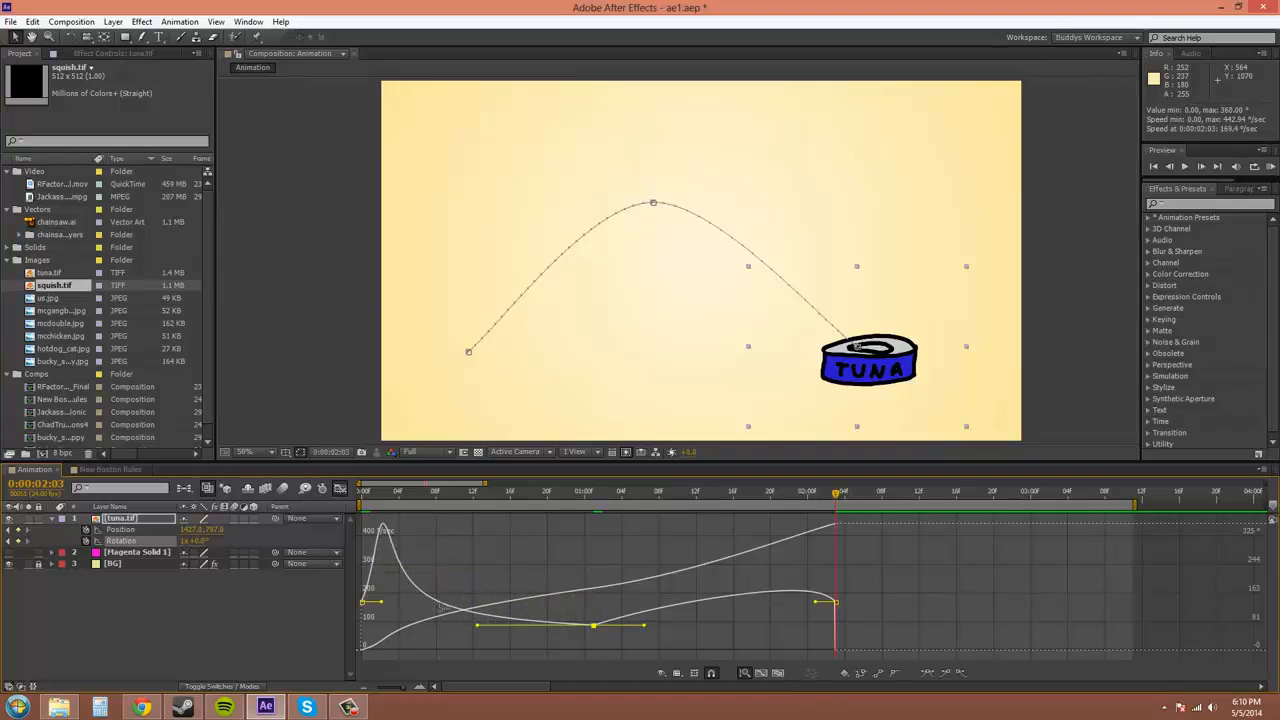
# Undo that ease adjustment and deselect the Rotation keyframes, restoring the flat speed line
pyautogui.click(33, 21)
pyautogui.click(42, 38)
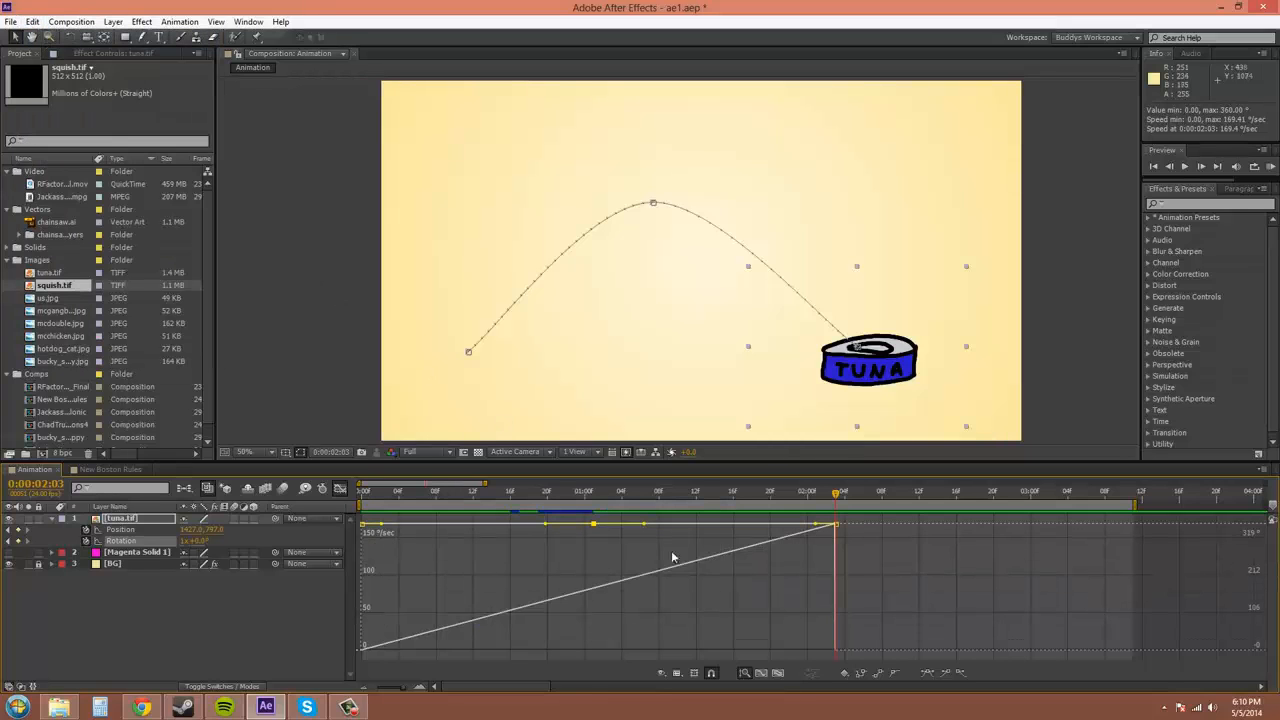
pyautogui.click(641, 557)
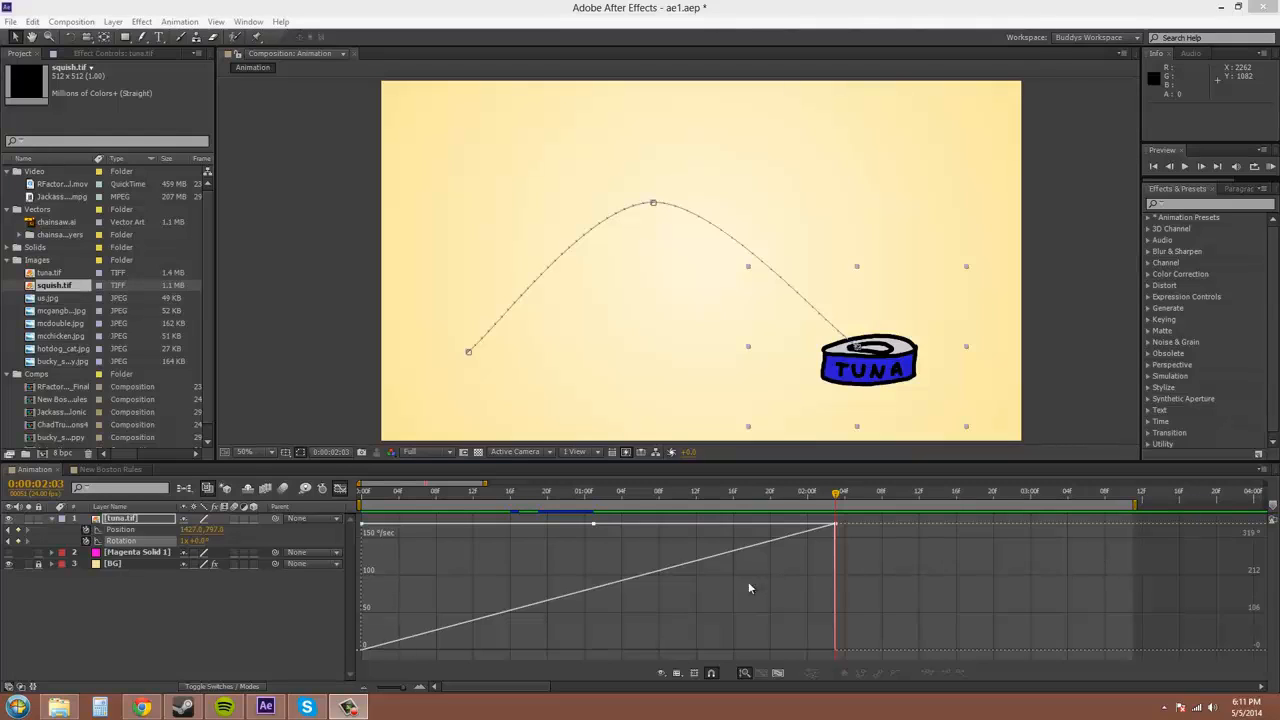
# Display the tuna layer's Position speed and X/Y value curves in the Graph Editor instead of Rotation
pyautogui.click(121, 529)
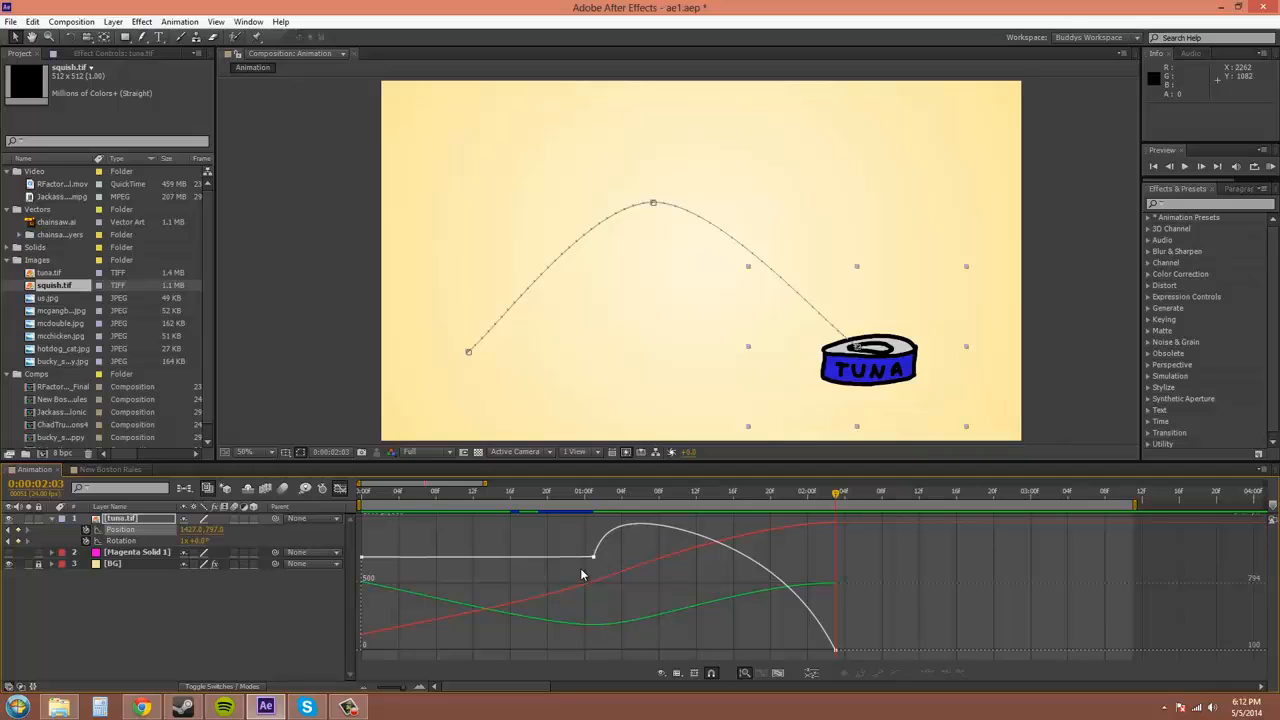
pyautogui.click(116, 541)
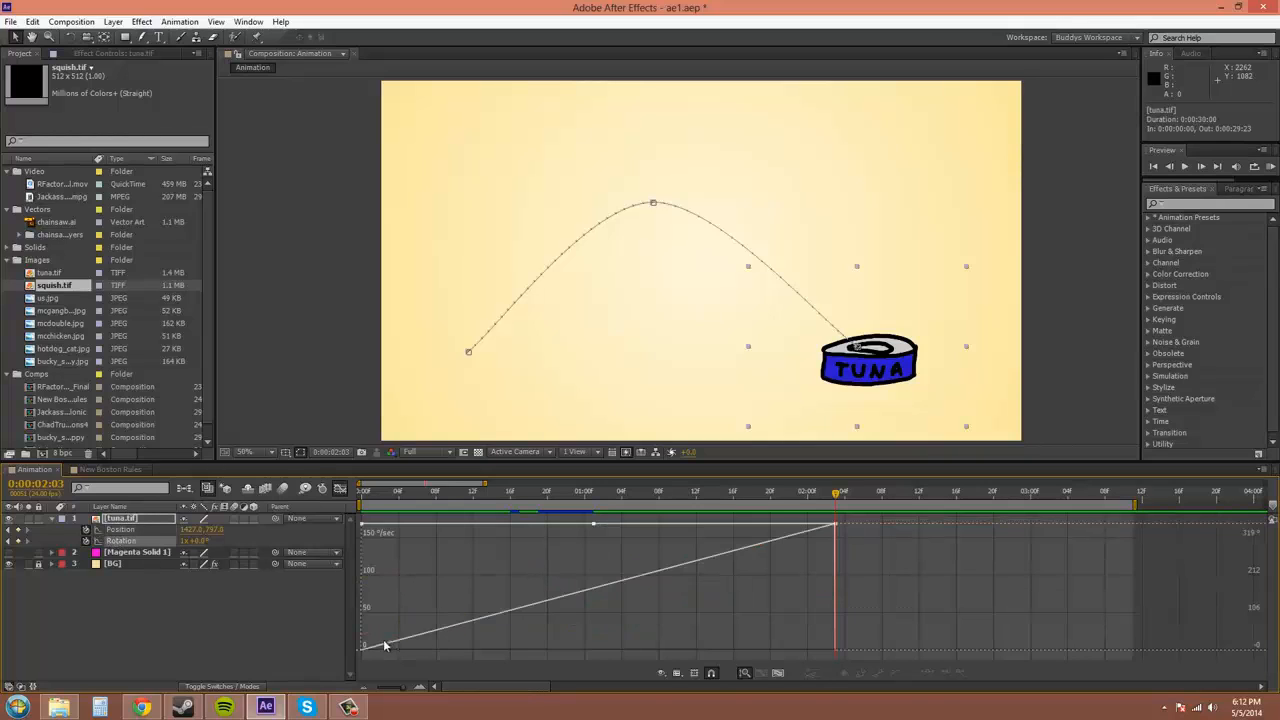
pyautogui.click(122, 530)
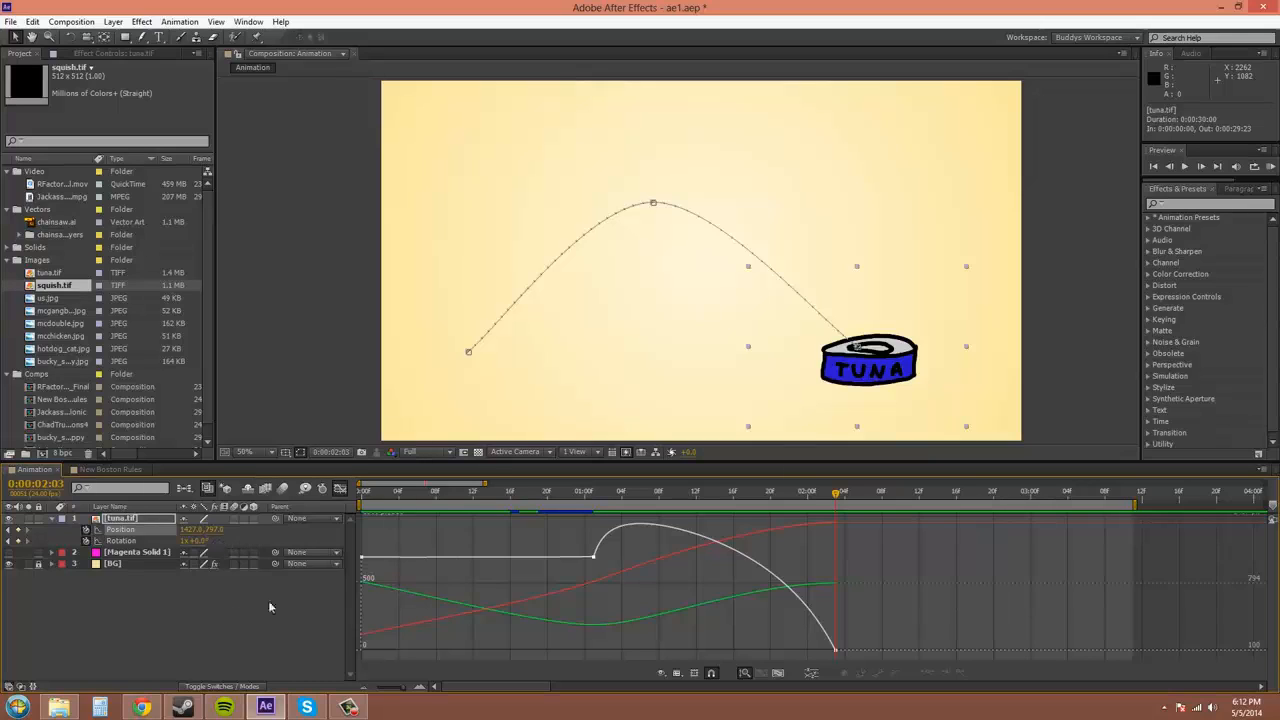
pyautogui.moveTo(498, 607)
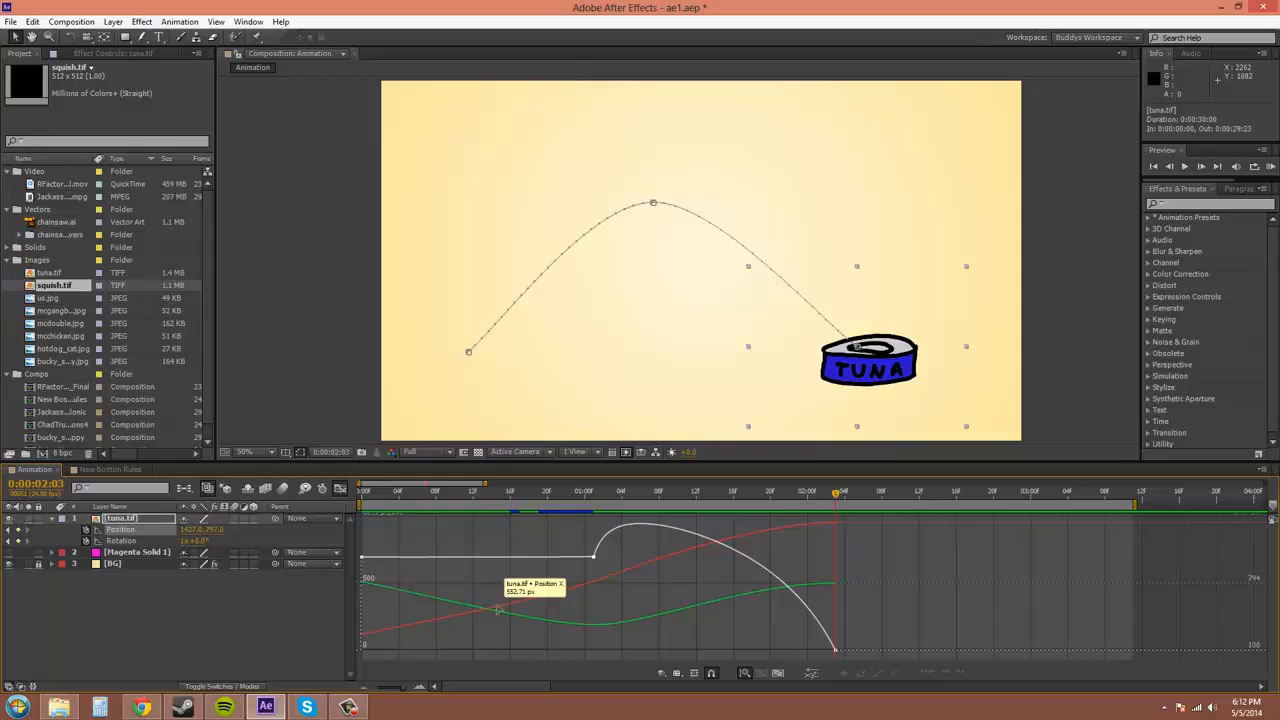